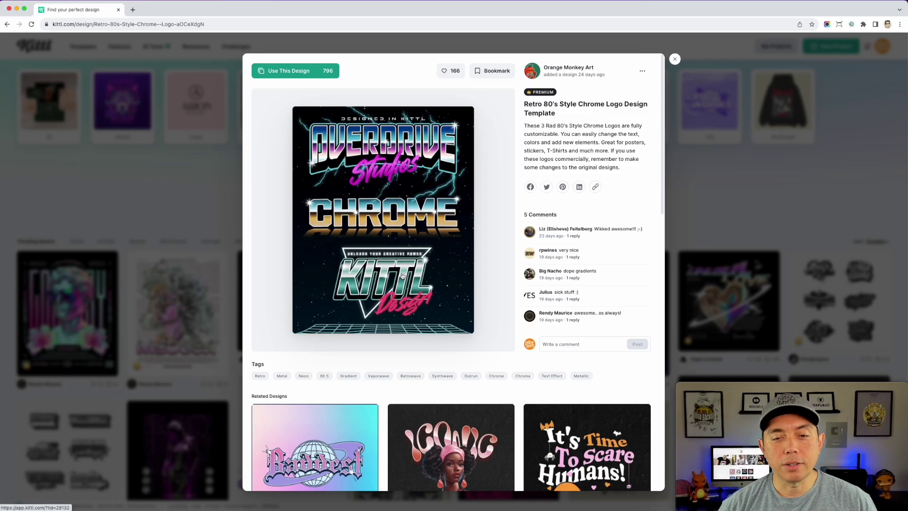
# - Preview the Gaming Chrome Text Style and Onestar Y2K Chrome templates from the chrome search results
pyautogui.click(675, 58)
pyautogui.scroll(-1, 426, 269)
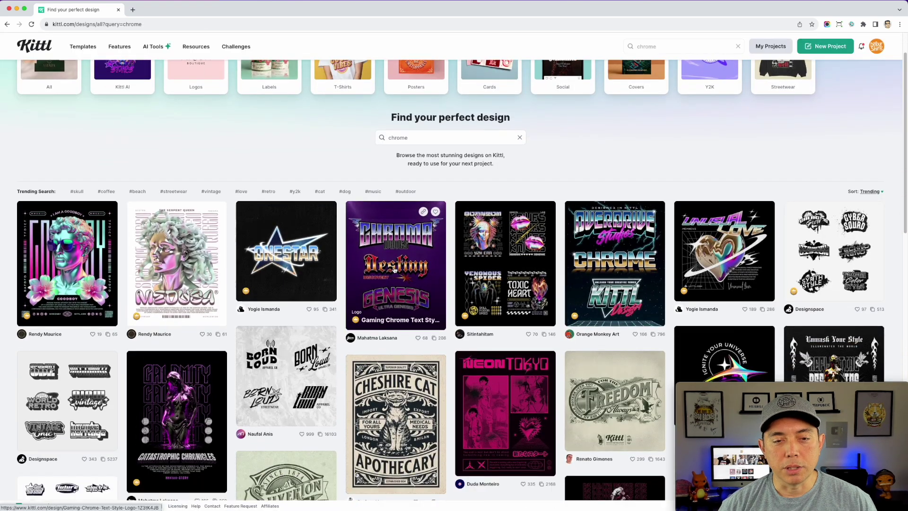
pyautogui.click(360, 255)
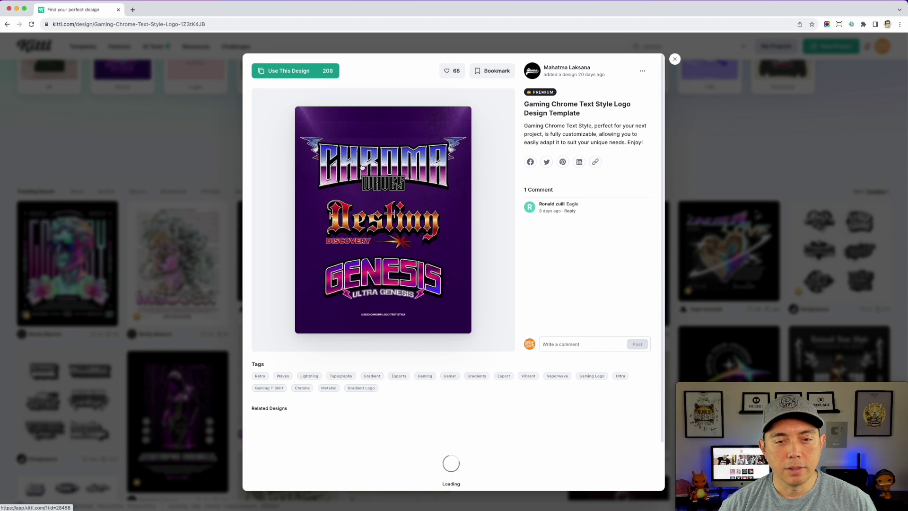
pyautogui.press('Escape')
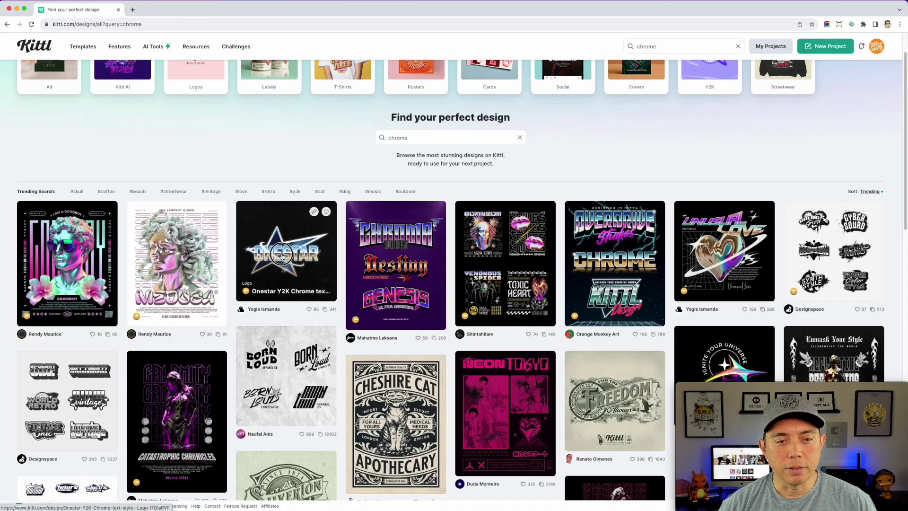
pyautogui.click(283, 256)
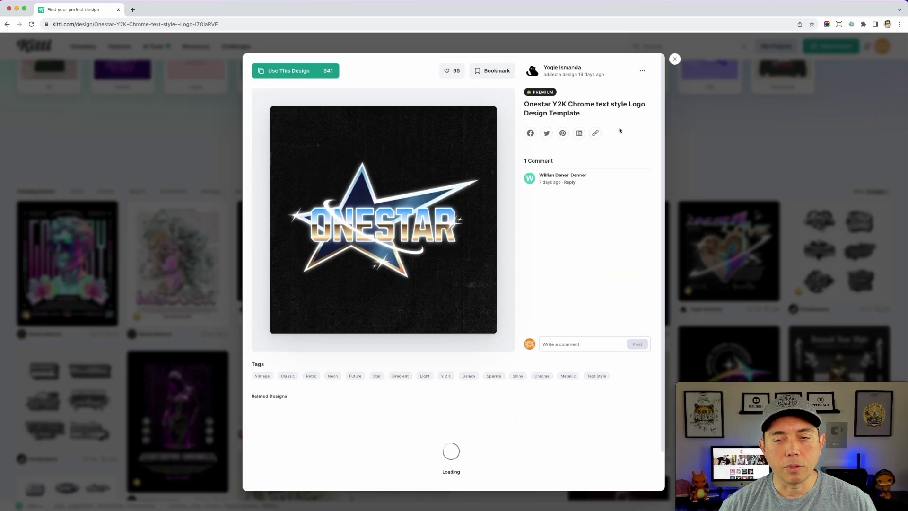
pyautogui.click(675, 59)
# - Browse the remaining chrome template results for further text-style examples
pyautogui.scroll(-10, 490, 293)
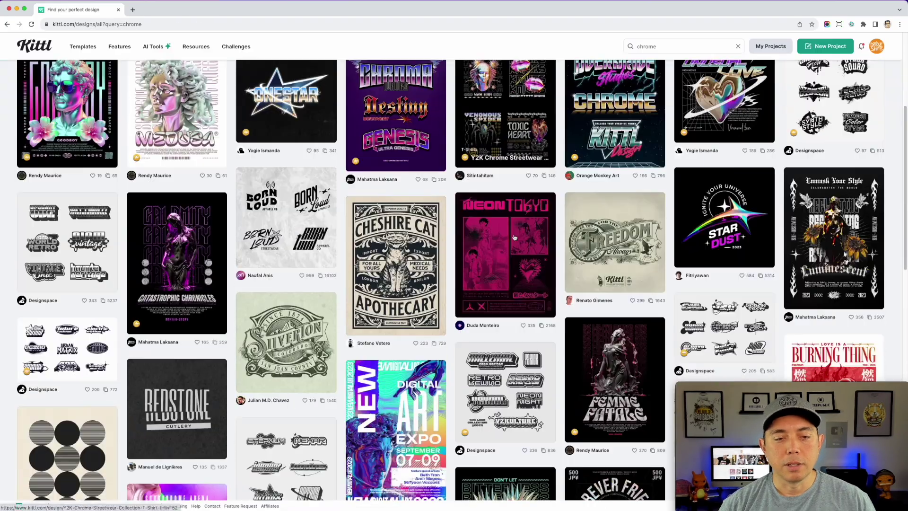
pyautogui.scroll(-7, 491, 293)
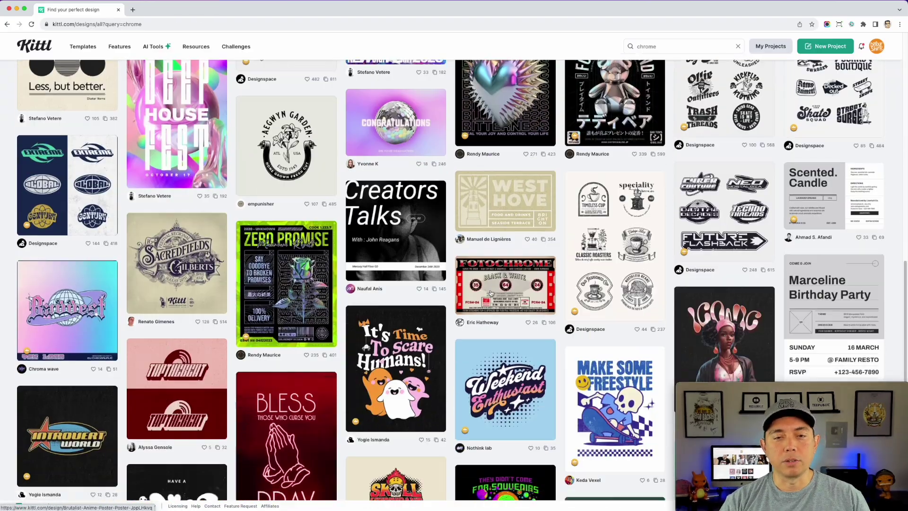
pyautogui.scroll(-1, 491, 293)
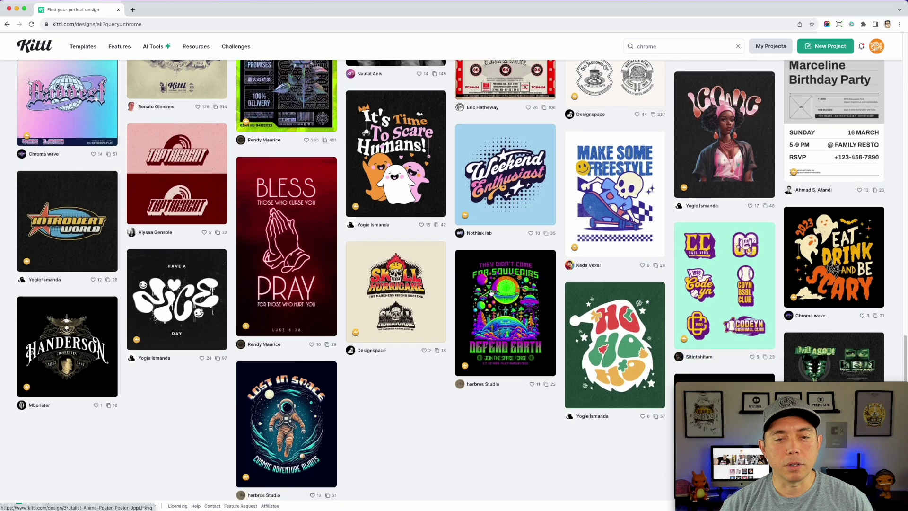
pyautogui.scroll(10, 609, 314)
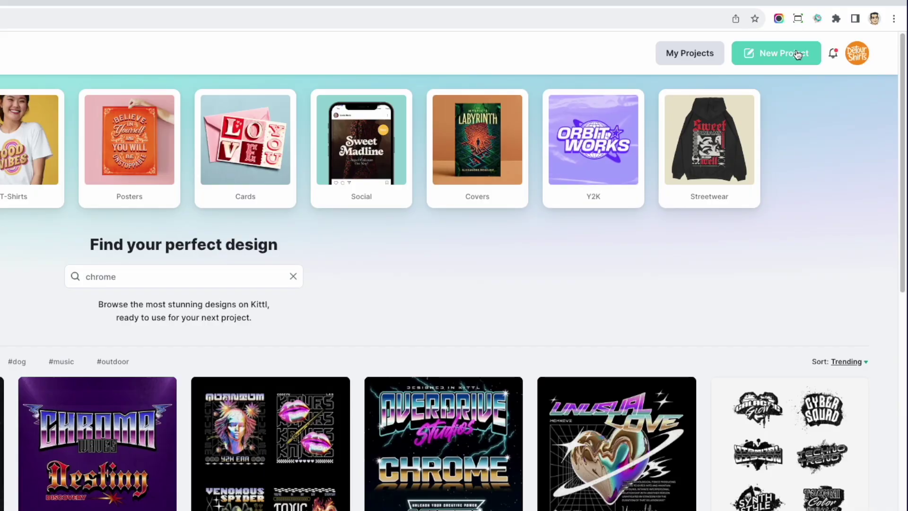
# - Create a new project with the Merch by Amazon T-Shirt artboard preset, 4500 × 5400 px
pyautogui.click(797, 54)
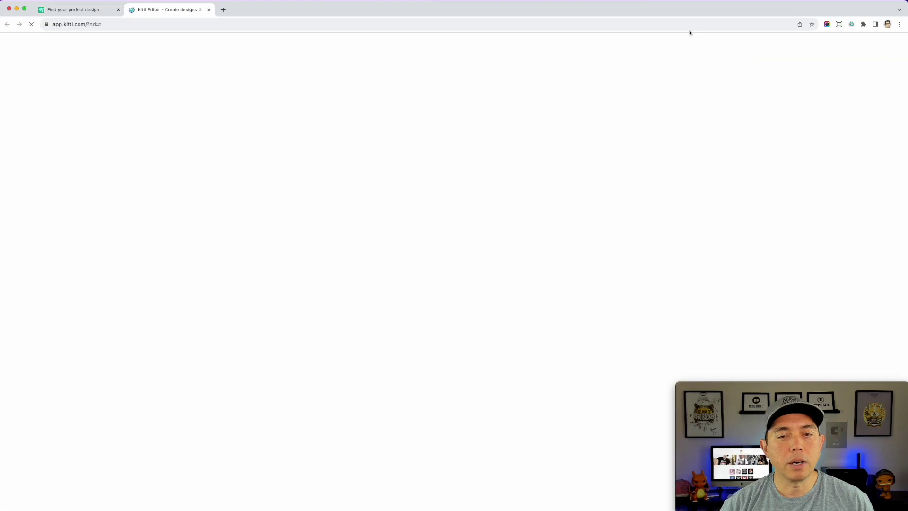
pyautogui.click(339, 155)
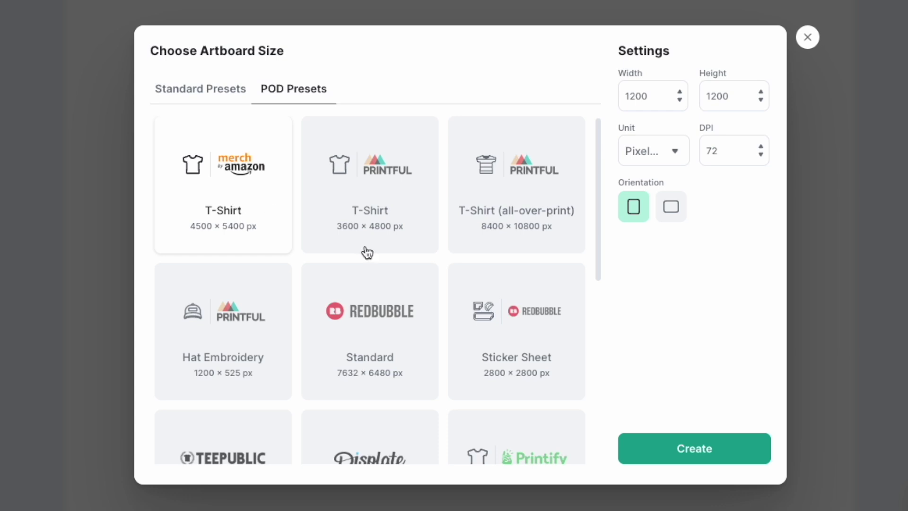
pyautogui.click(254, 195)
pyautogui.click(711, 447)
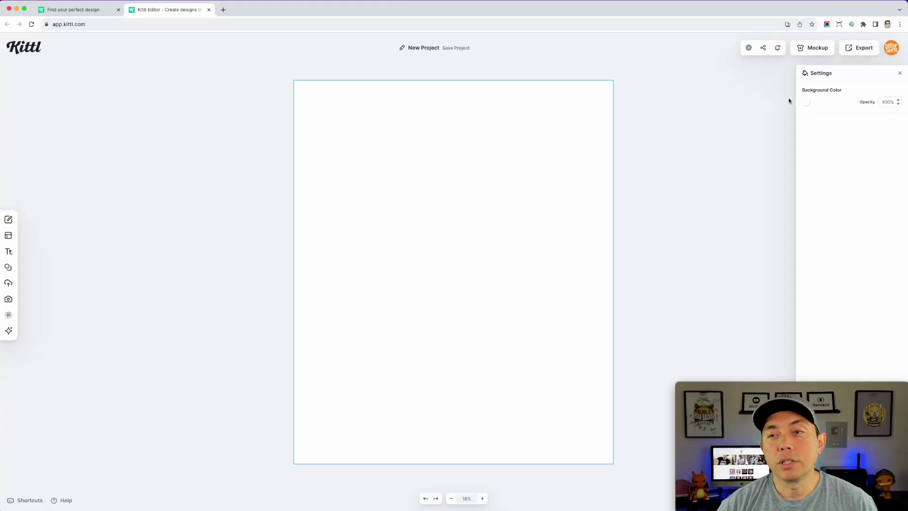
# - Set the artboard's background color to black (000000)
pyautogui.click(805, 102)
pyautogui.moveTo(707, 158); pyautogui.dragTo(633, 258)
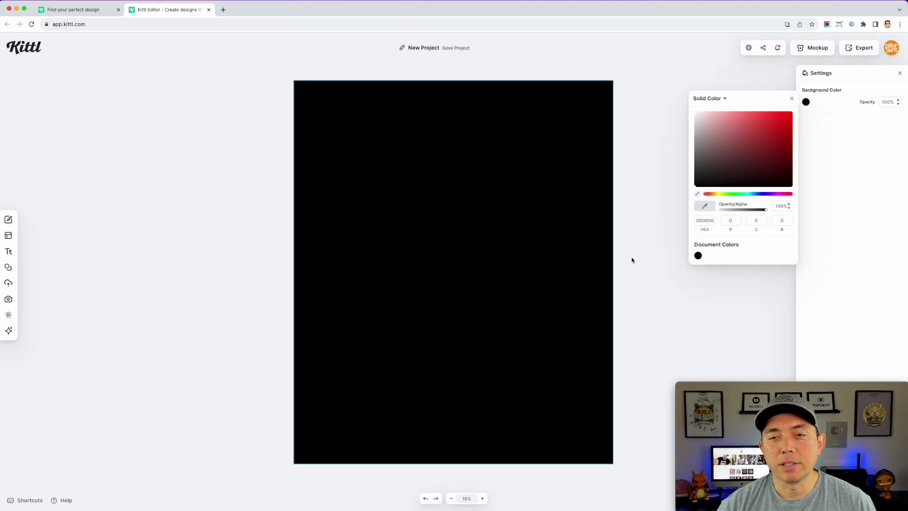
pyautogui.click(668, 87)
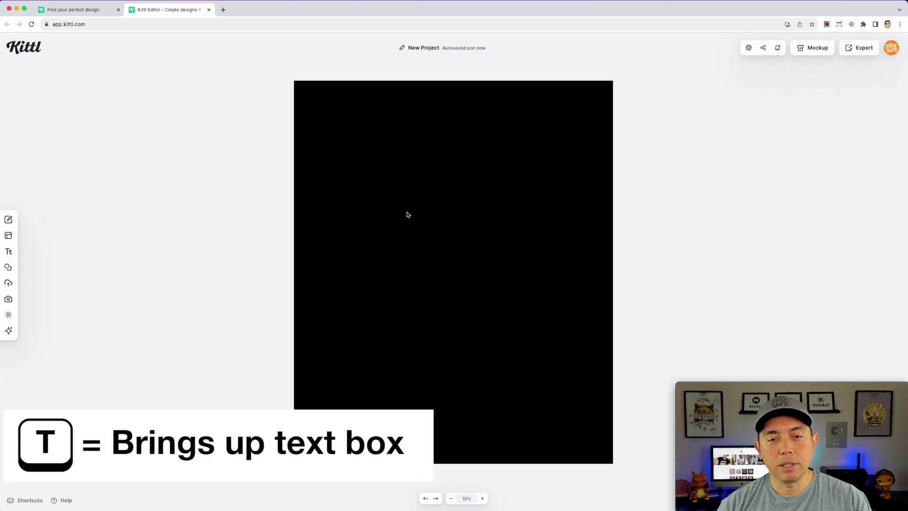
# - Add a white (ffffff) text box, enlarge it to about size 621 and place it in the artboard's upper middle
pyautogui.press('t')
pyautogui.click(806, 102)
pyautogui.moveTo(755, 134); pyautogui.dragTo(573, 77)
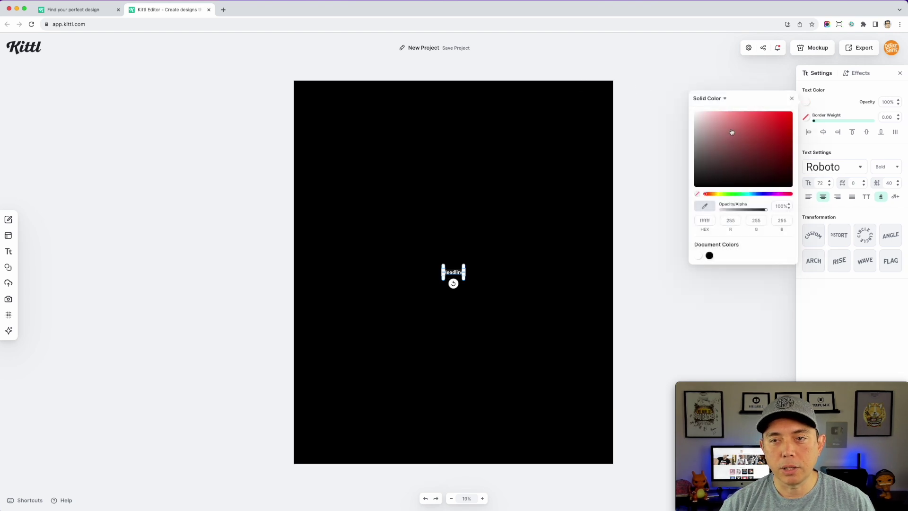
pyautogui.moveTo(464, 269); pyautogui.dragTo(577, 197)
pyautogui.moveTo(562, 258); pyautogui.dragTo(482, 225)
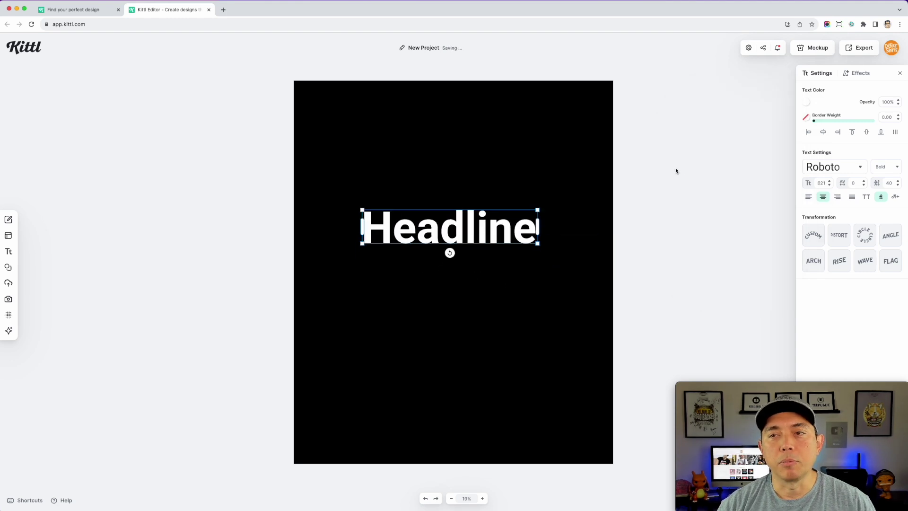
# - Replace the placeholder headline text with EIGHTIES
pyautogui.doubleClick(430, 234)
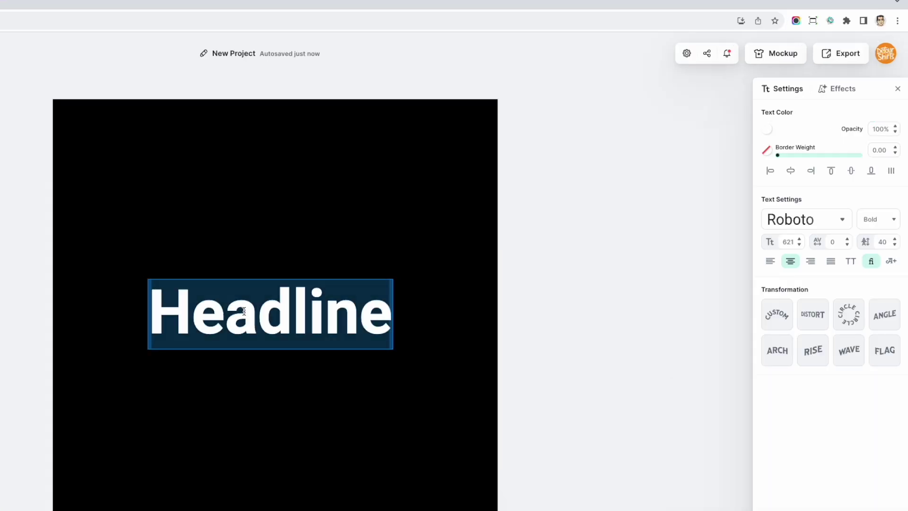
pyautogui.write('EI')
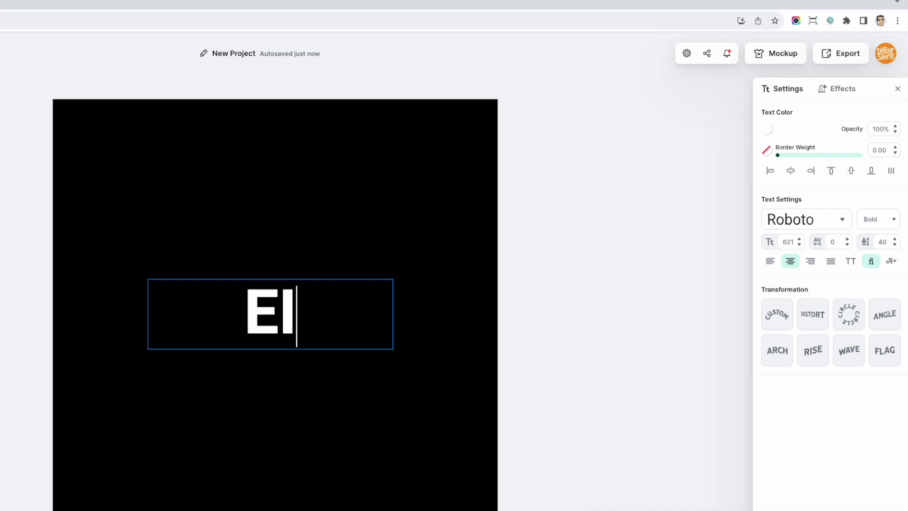
pyautogui.write('GHTIES')
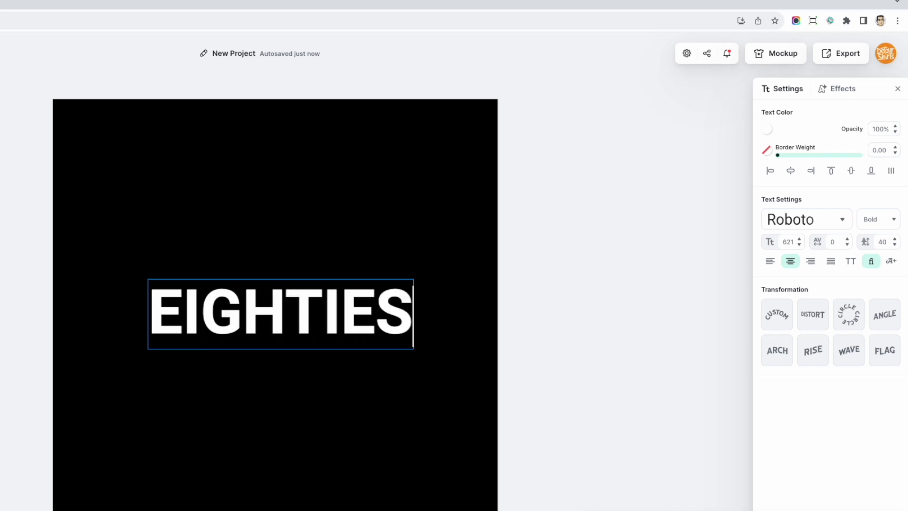
# - Set the EIGHTIES text in the Mikodacs typeface and enlarge it to about size 1049, spanning most of the artboard's width
pyautogui.doubleClick(242, 318)
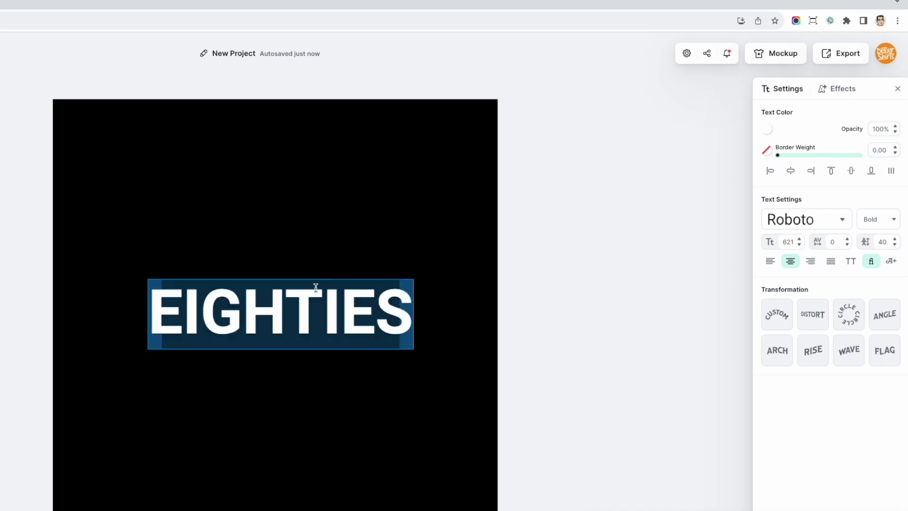
pyautogui.click(799, 218)
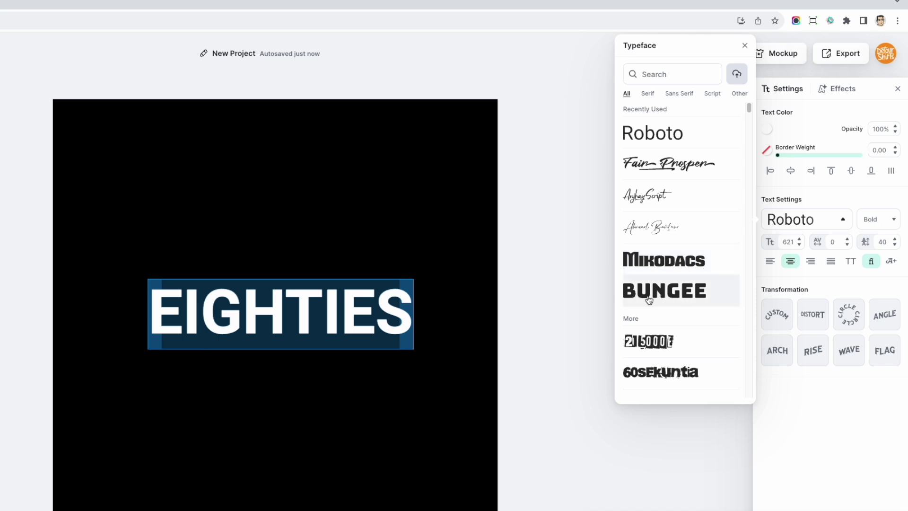
pyautogui.scroll(-8, 680, 303)
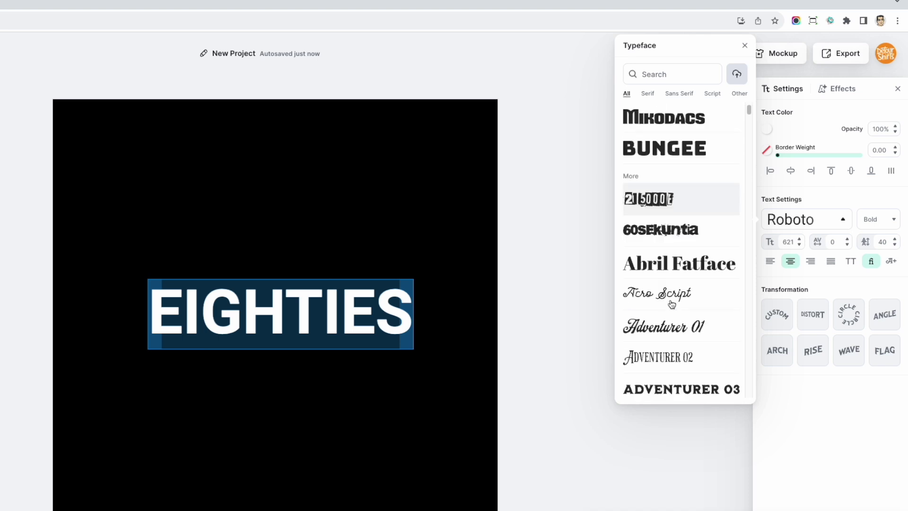
pyautogui.scroll(-6, 659, 324)
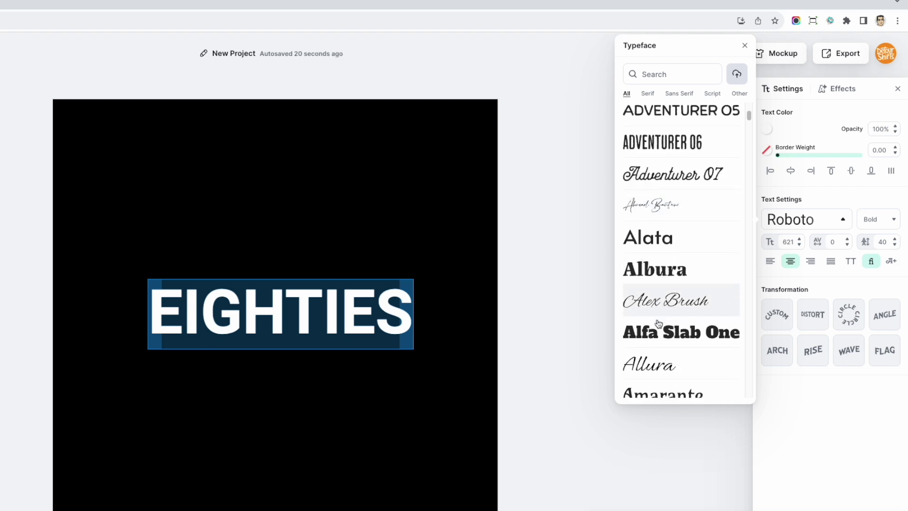
pyautogui.scroll(6, 658, 324)
pyautogui.scroll(8, 659, 323)
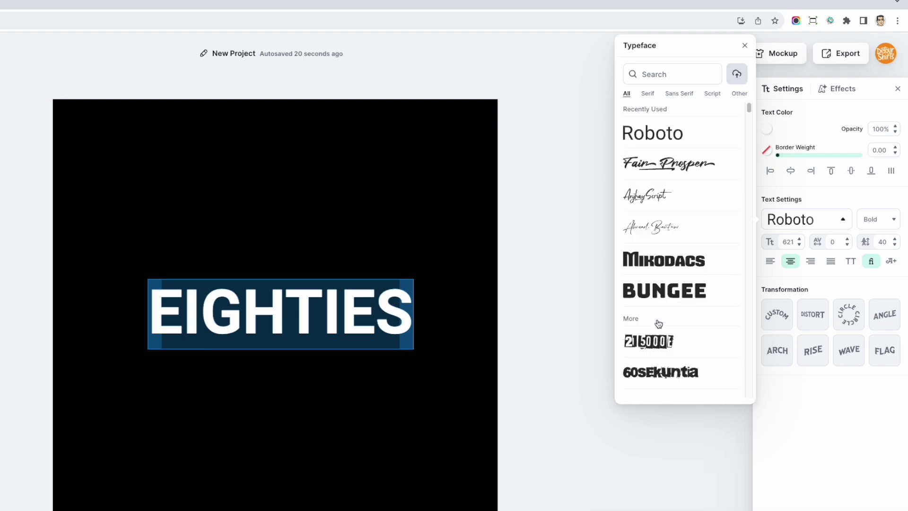
pyautogui.click(662, 259)
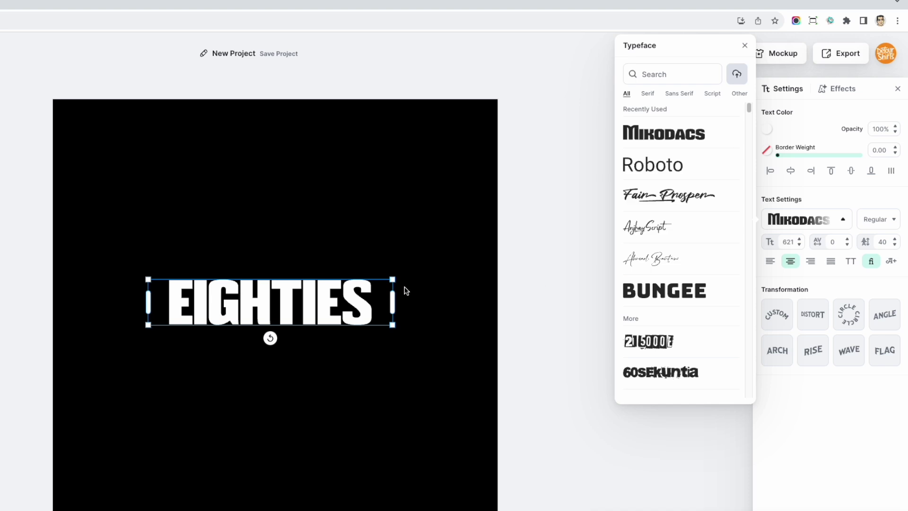
pyautogui.moveTo(393, 299); pyautogui.dragTo(501, 228)
pyautogui.moveTo(449, 278); pyautogui.dragTo(409, 279)
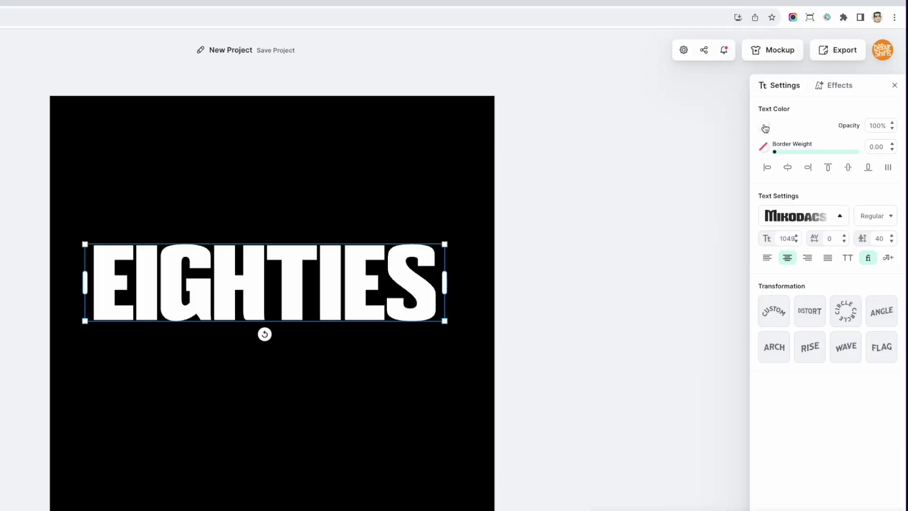
# - Give the EIGHTIES text a gradient fill from red (f40404) to blue (370ce2)
pyautogui.click(806, 118)
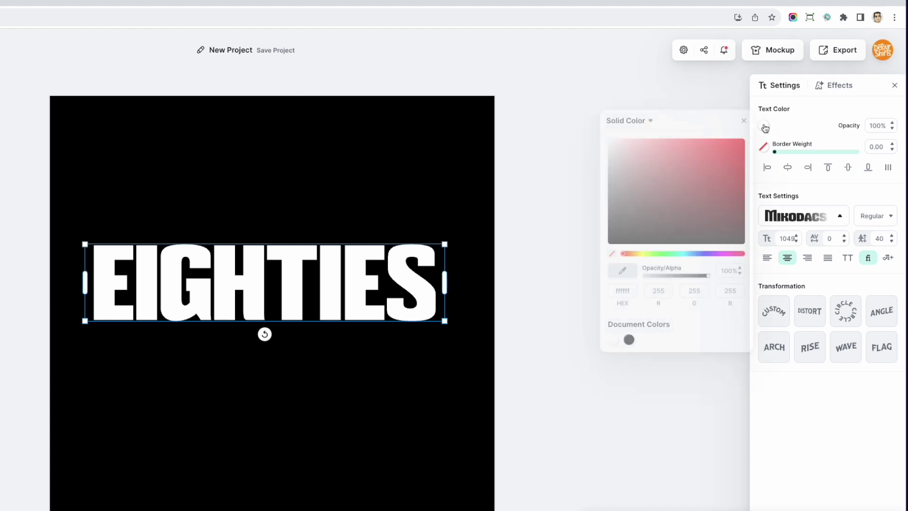
pyautogui.click(642, 122)
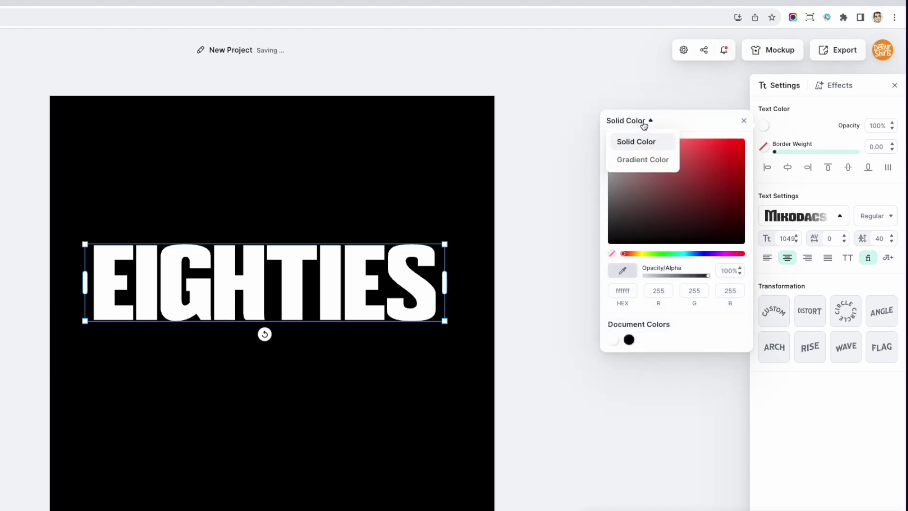
pyautogui.click(636, 163)
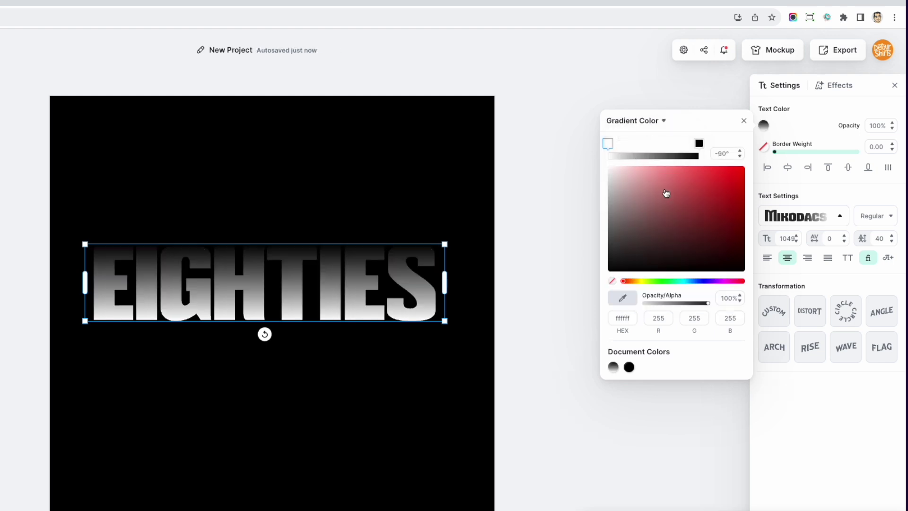
pyautogui.click(742, 171)
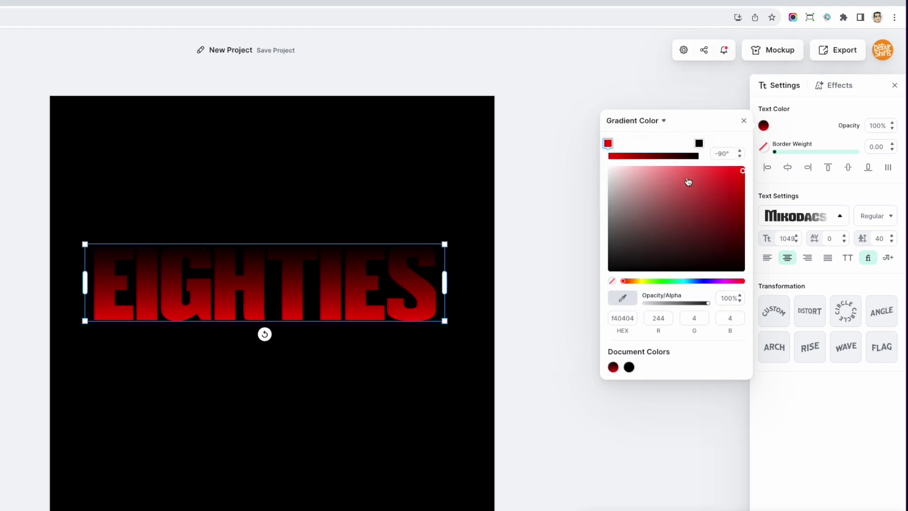
pyautogui.click(699, 143)
pyautogui.click(706, 280)
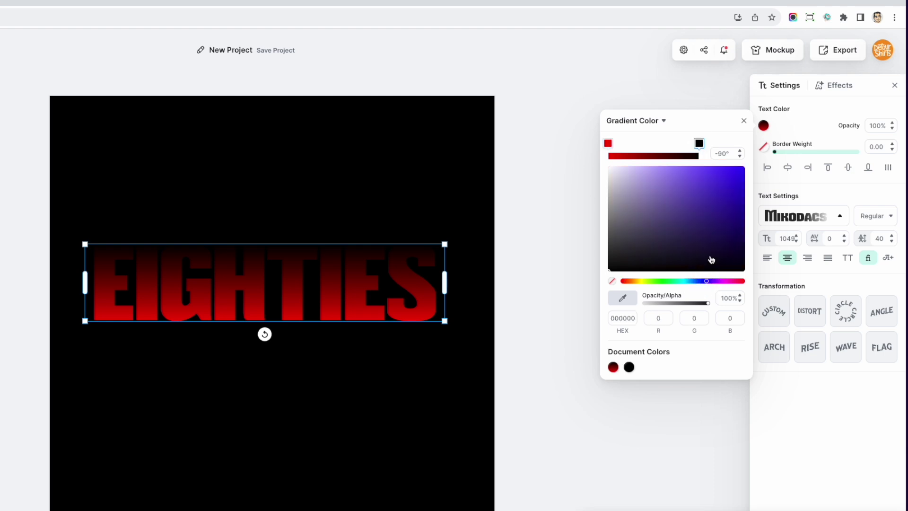
pyautogui.moveTo(717, 230); pyautogui.dragTo(737, 178)
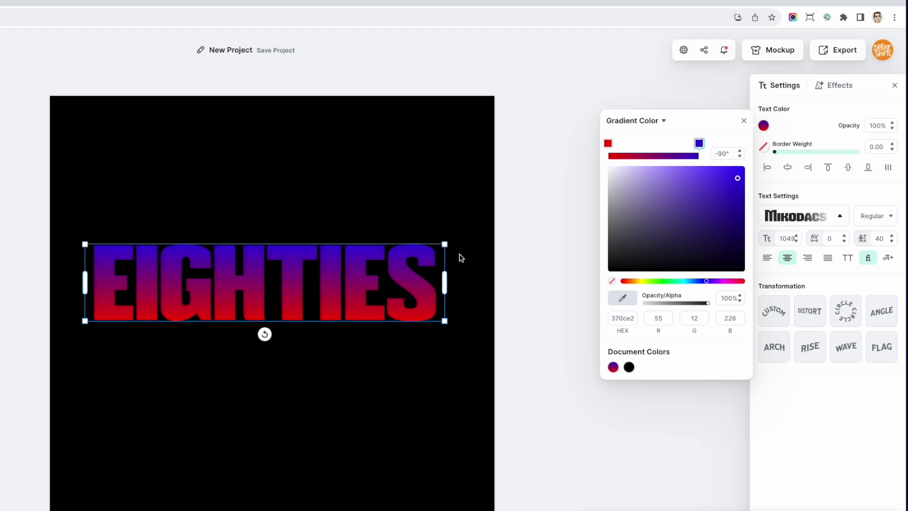
pyautogui.click(415, 185)
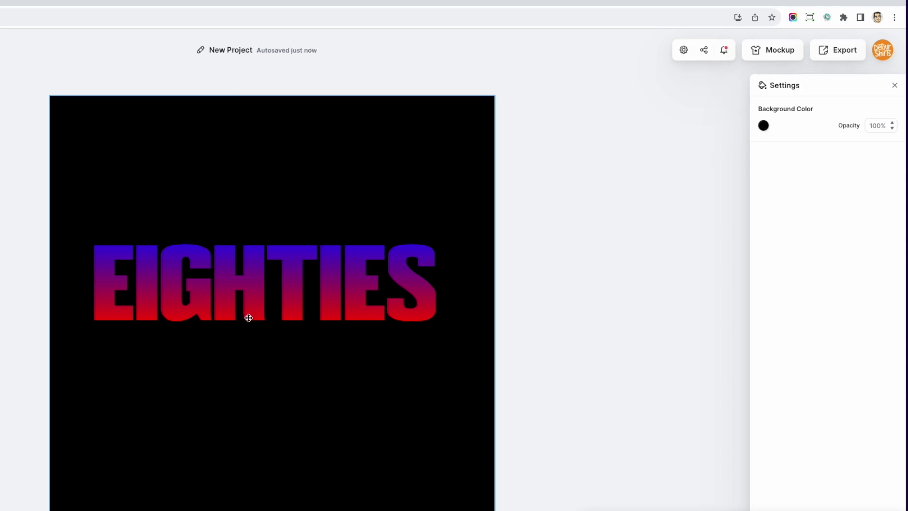
# - Add a white (ffffff) color stop at about the middle of the EIGHTIES text's red-to-blue gradient
pyautogui.click(356, 273)
pyautogui.click(763, 125)
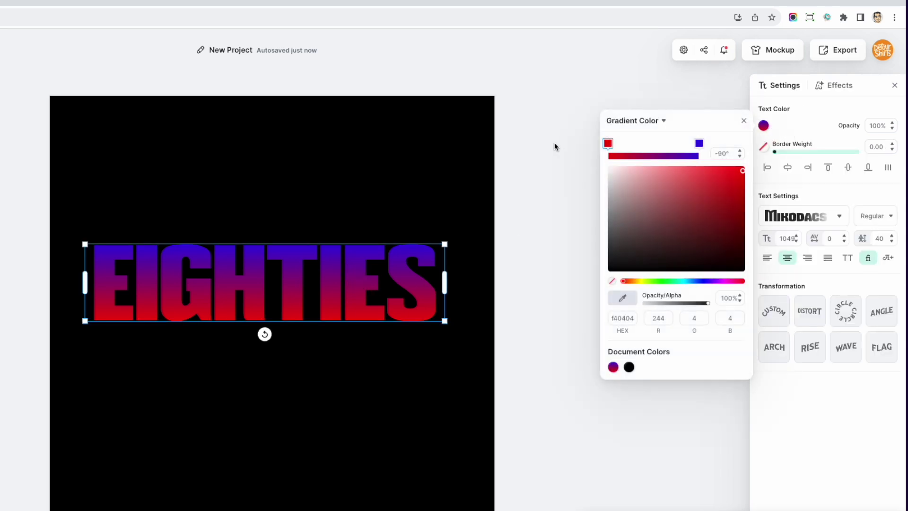
pyautogui.click(660, 155)
pyautogui.click(656, 143)
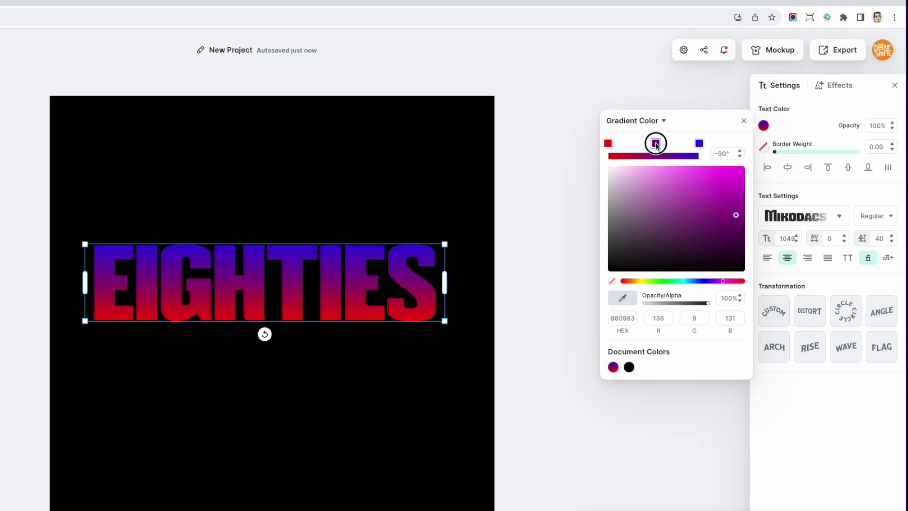
pyautogui.moveTo(629, 189); pyautogui.dragTo(610, 168)
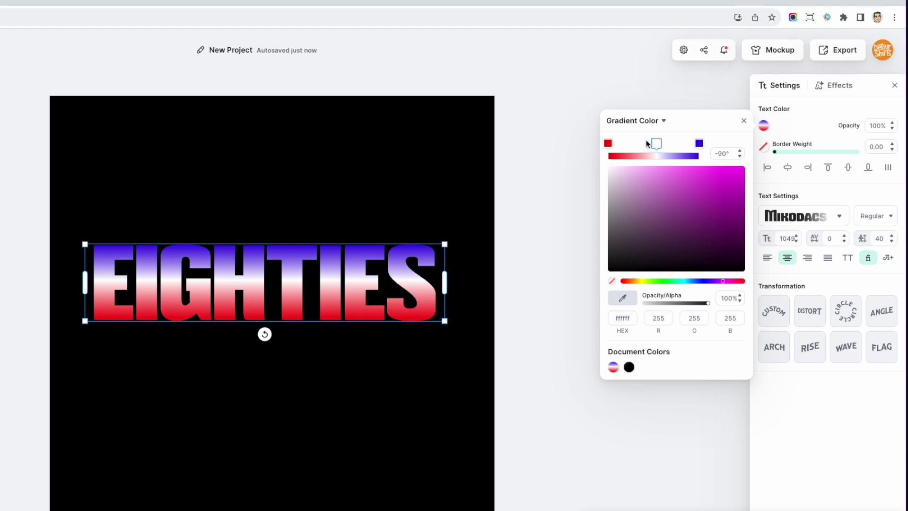
# - Add a dark navy (151945) color stop to the EIGHTIES gradient, close to the white stop on its red side
pyautogui.click(642, 154)
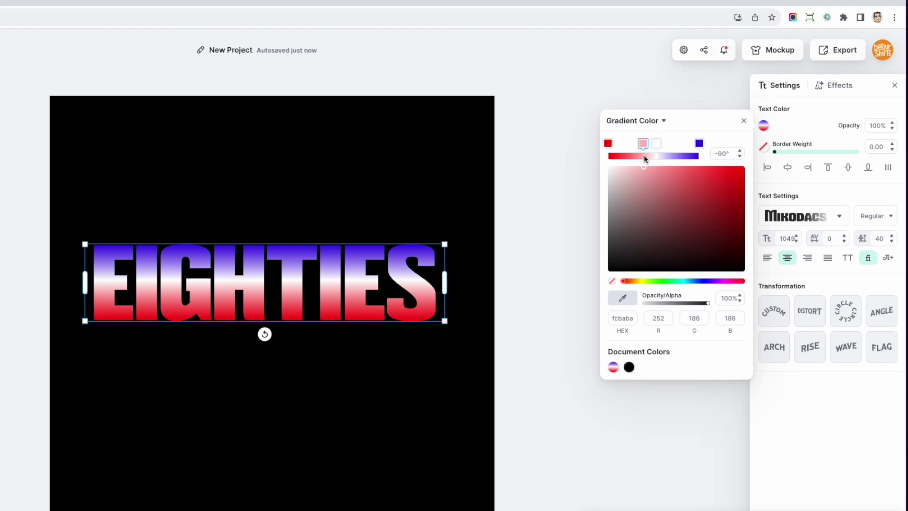
pyautogui.moveTo(647, 175); pyautogui.dragTo(704, 247)
pyautogui.click(645, 170)
pyautogui.click(701, 282)
pyautogui.click(704, 245)
pyautogui.moveTo(643, 144); pyautogui.dragTo(648, 144)
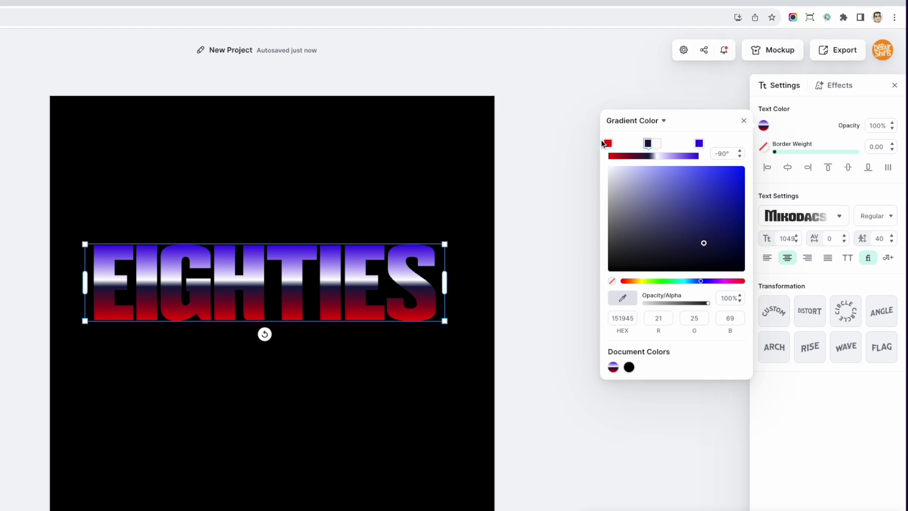
# - Recolor the gradient's red end stop to pink (f3a2a2) and add a muted purple (614865) stop between it and the navy stop
pyautogui.click(608, 143)
pyautogui.moveTo(741, 172)
pyautogui.mouseDown()
pyautogui.moveTo(671, 163)
pyautogui.moveTo(653, 171)
pyautogui.mouseUp()
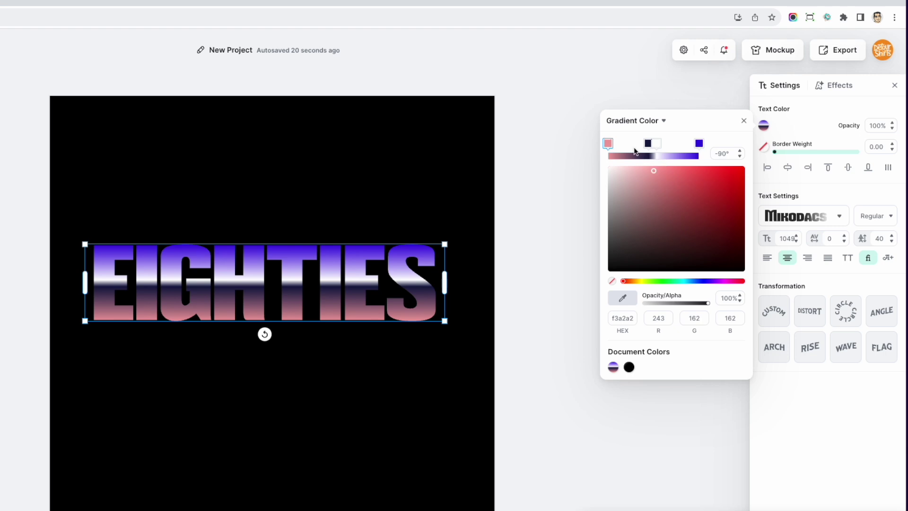
pyautogui.click(635, 157)
pyautogui.moveTo(635, 146); pyautogui.dragTo(631, 147)
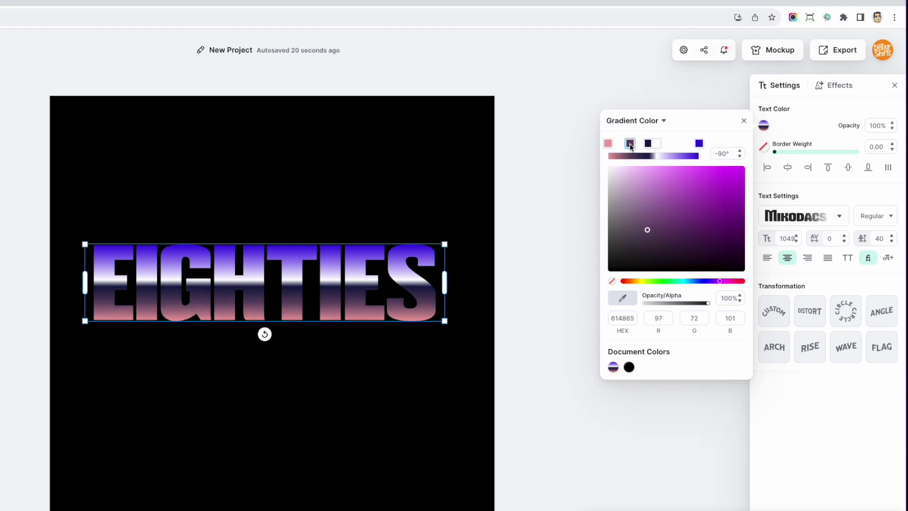
# - Set the gradient's navy stop to 131850 and deselect the EIGHTIES text
pyautogui.click(648, 144)
pyautogui.moveTo(704, 243); pyautogui.dragTo(711, 239)
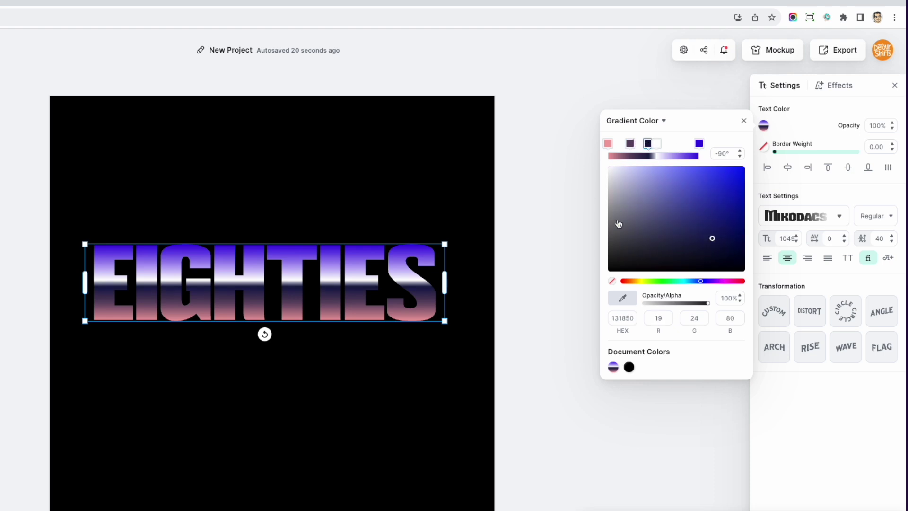
pyautogui.click(347, 180)
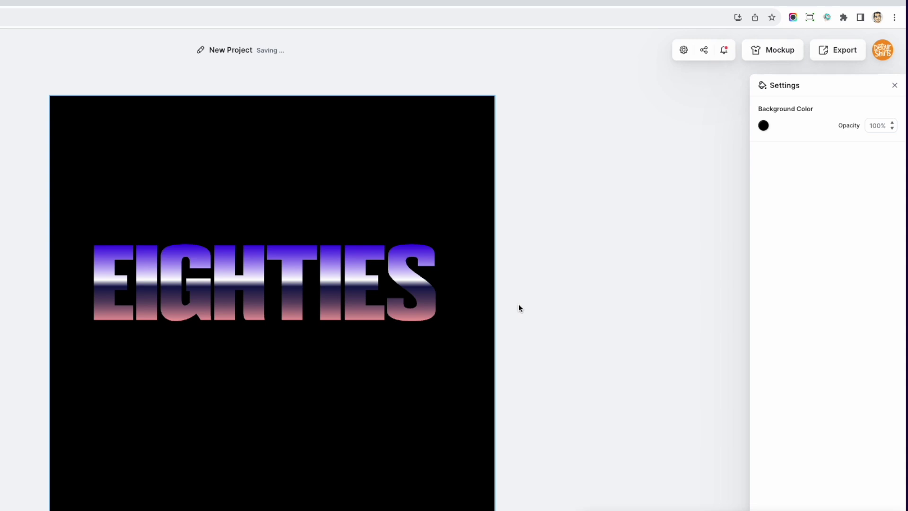
# - Add a light violet (8166ed) color stop between the white and blue stops of the EIGHTIES gradient
pyautogui.click(358, 259)
pyautogui.click(768, 126)
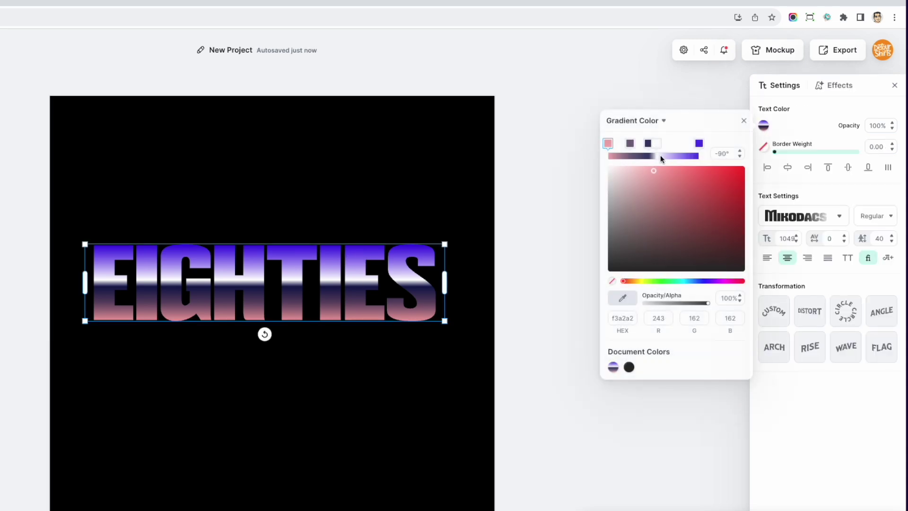
pyautogui.click(687, 156)
pyautogui.click(685, 143)
pyautogui.moveTo(686, 145); pyautogui.dragTo(682, 145)
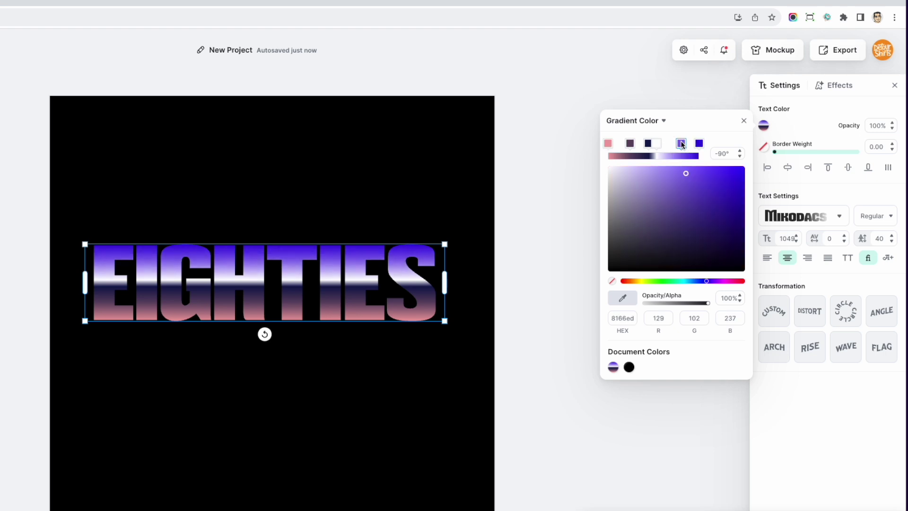
# - Fine-tune the positions of the gradient's middle stops and lighten its pink end stop to f2b6b6
pyautogui.click(654, 143)
pyautogui.click(646, 143)
pyautogui.click(632, 144)
pyautogui.moveTo(631, 143); pyautogui.dragTo(631, 144)
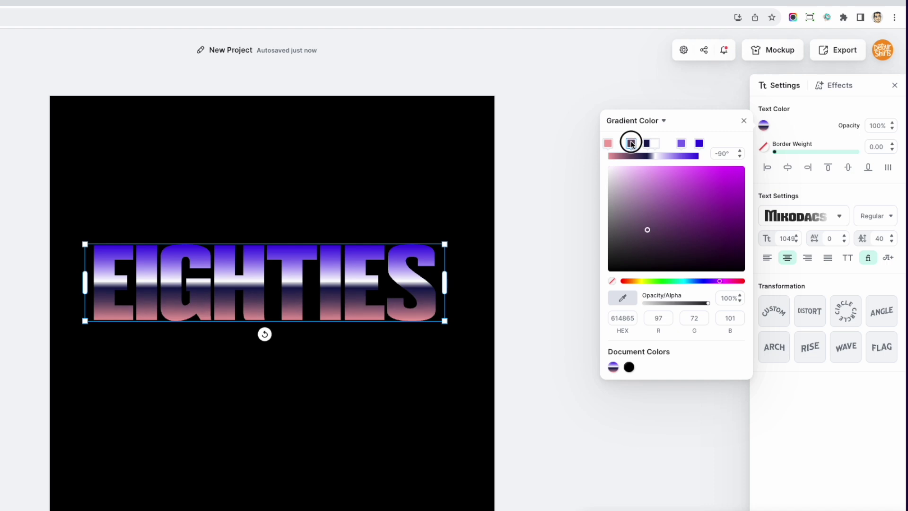
pyautogui.click(607, 143)
pyautogui.click(644, 171)
pyautogui.moveTo(644, 172)
pyautogui.mouseDown()
pyautogui.moveTo(648, 182)
pyautogui.moveTo(643, 174)
pyautogui.mouseUp()
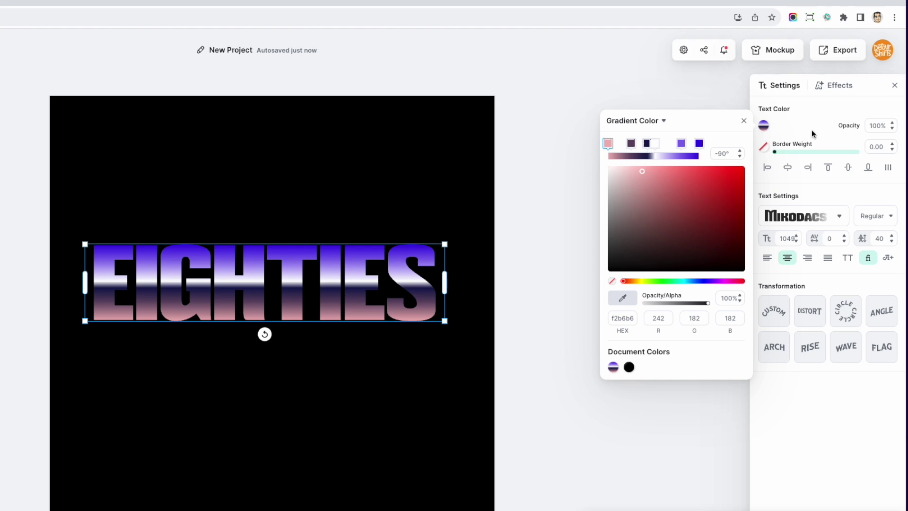
# - Give the EIGHTIES text a thin off-white (fdfcfc) border
pyautogui.click(764, 149)
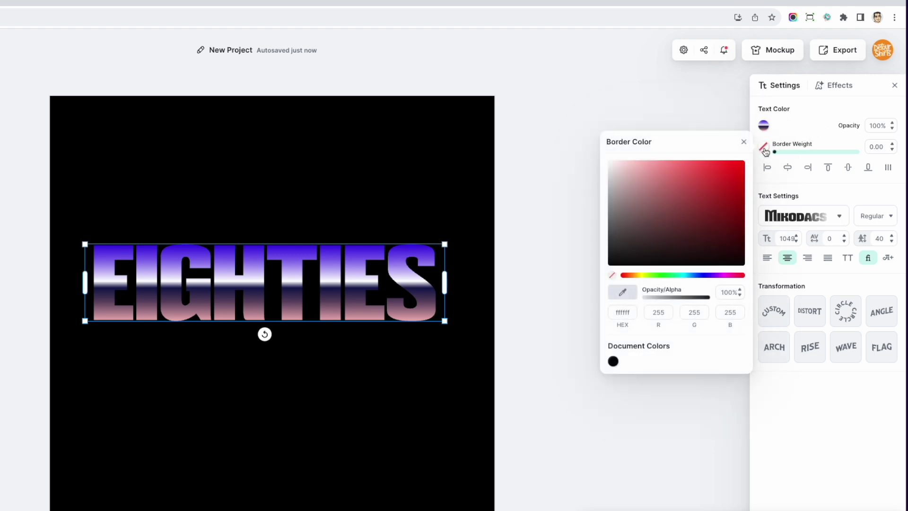
pyautogui.click(609, 161)
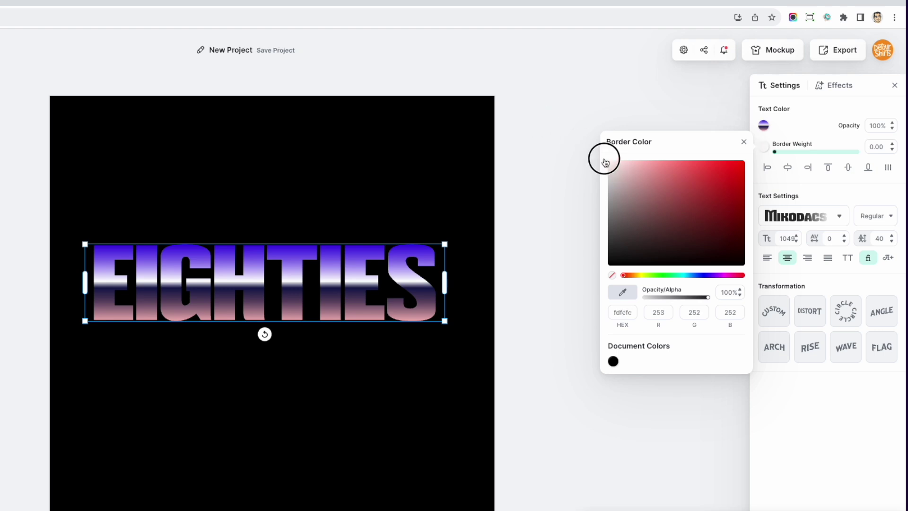
pyautogui.moveTo(777, 156); pyautogui.dragTo(798, 151)
# - Apply the Drop Shadow shading effect to the EIGHTIES text in a medium neutral grey
pyautogui.click(850, 89)
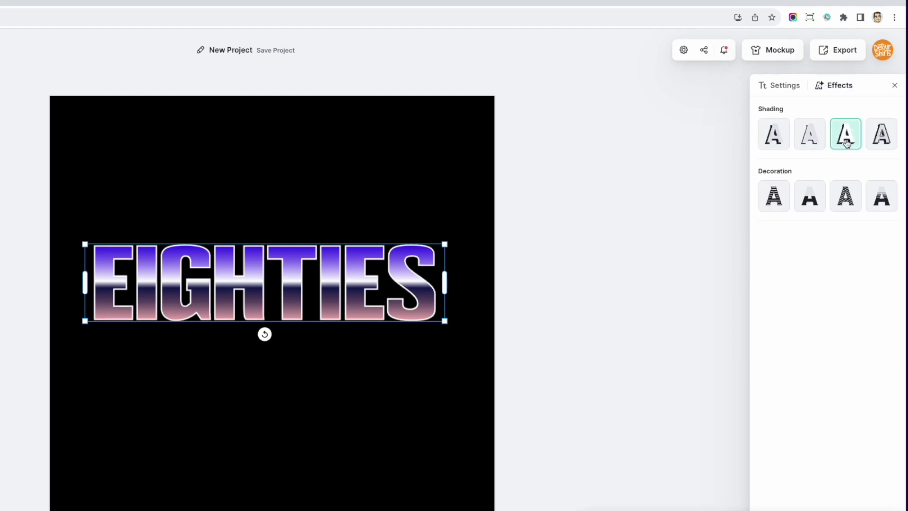
pyautogui.click(777, 142)
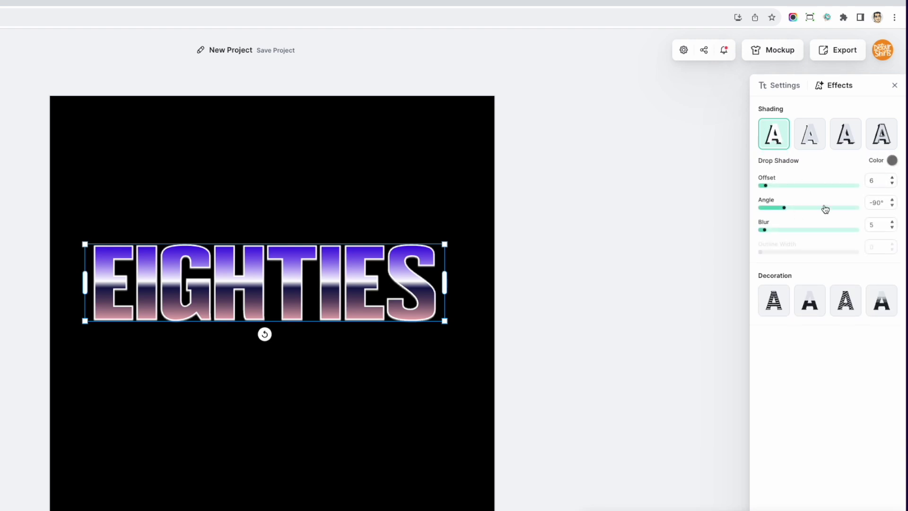
pyautogui.click(891, 161)
pyautogui.click(760, 179)
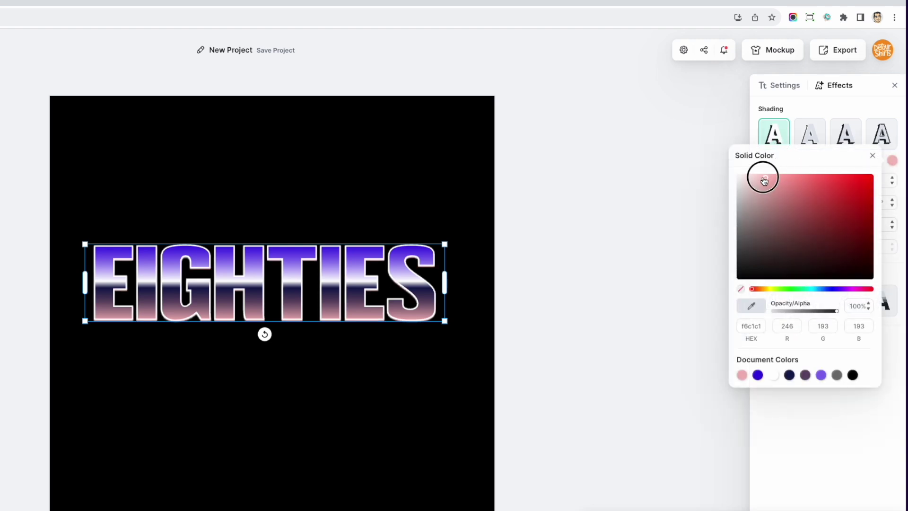
pyautogui.moveTo(759, 178); pyautogui.dragTo(733, 225)
pyautogui.click(872, 156)
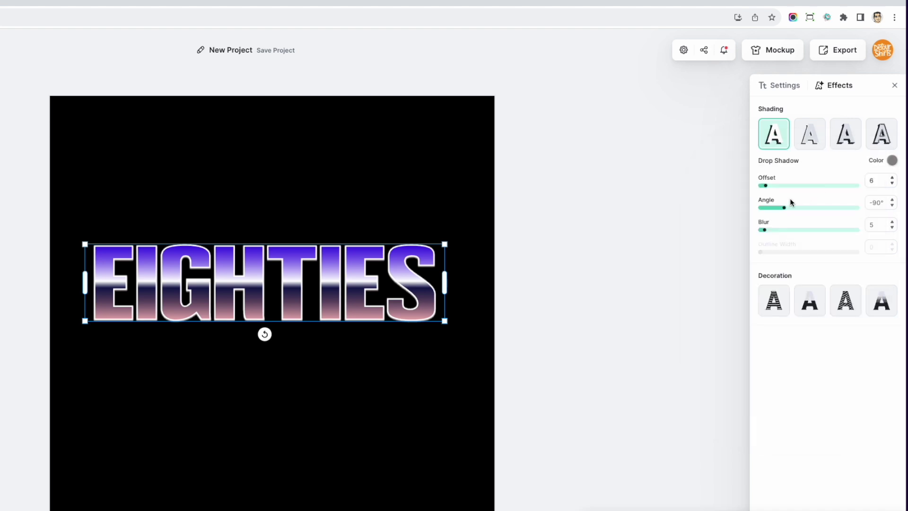
# - Offset the drop shadow by at least 31 at an angle of -62° and fine-tune its grey color
pyautogui.moveTo(767, 187); pyautogui.dragTo(793, 208)
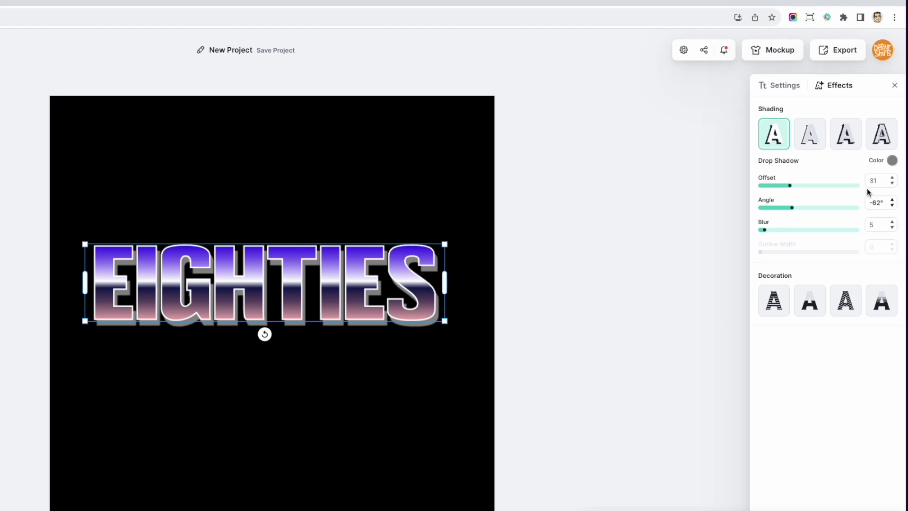
pyautogui.moveTo(793, 187); pyautogui.dragTo(733, 230)
pyautogui.click(892, 160)
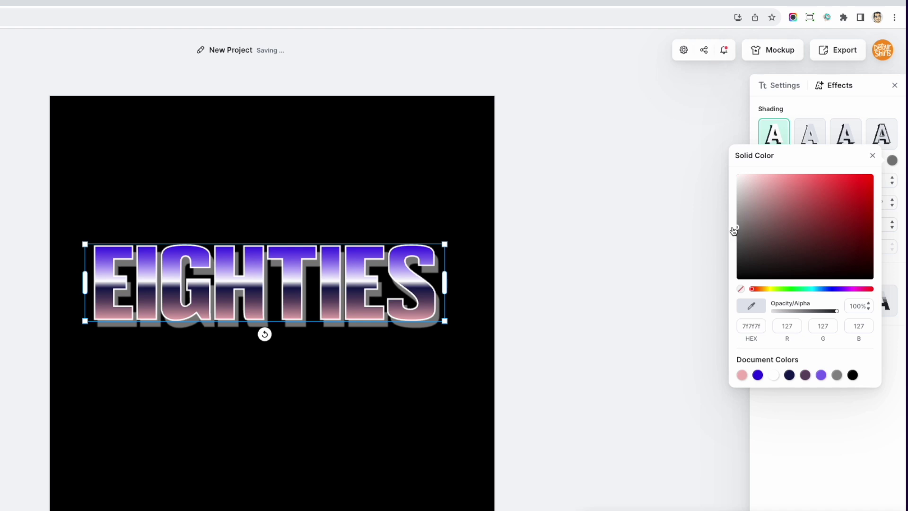
# - Switch the text's shading to Block Shadow, try out its outline width, and deselect the text
pyautogui.click(844, 135)
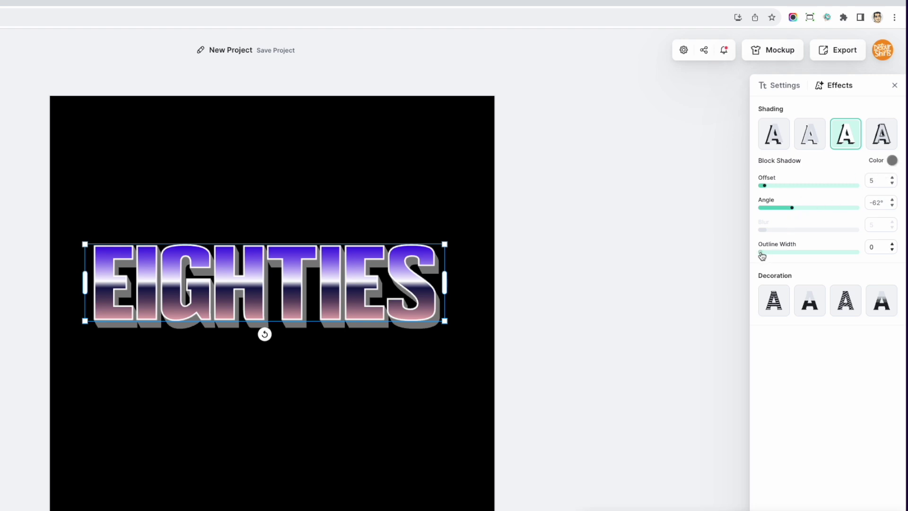
pyautogui.moveTo(761, 256); pyautogui.dragTo(785, 254)
pyautogui.click(586, 194)
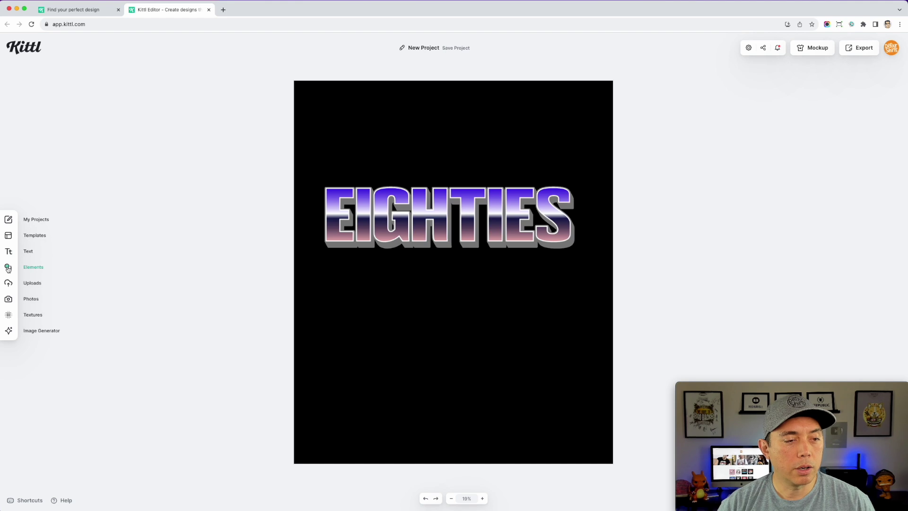
# - Add the solid triangle from the basic shapes and place it over the EIGHTIES text
pyautogui.click(8, 266)
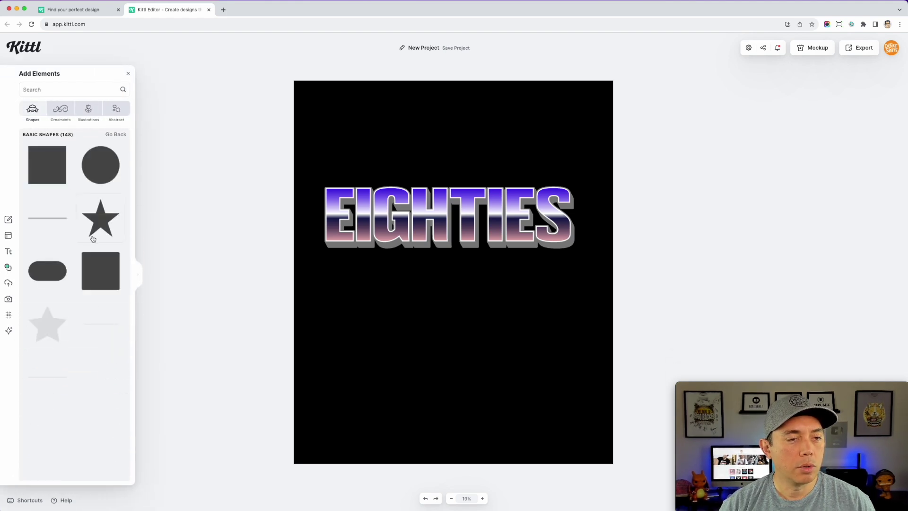
pyautogui.scroll(-3, 75, 282)
pyautogui.scroll(-3, 75, 283)
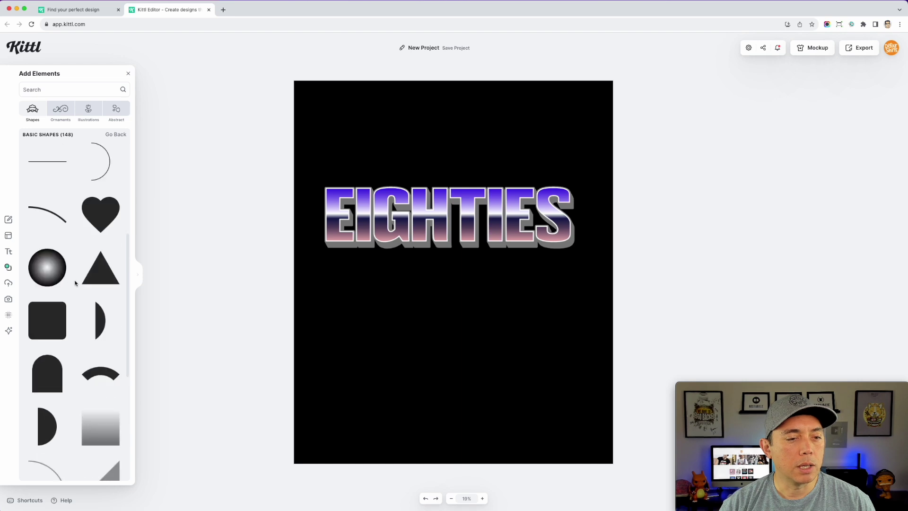
pyautogui.click(100, 267)
pyautogui.moveTo(433, 276); pyautogui.dragTo(393, 187)
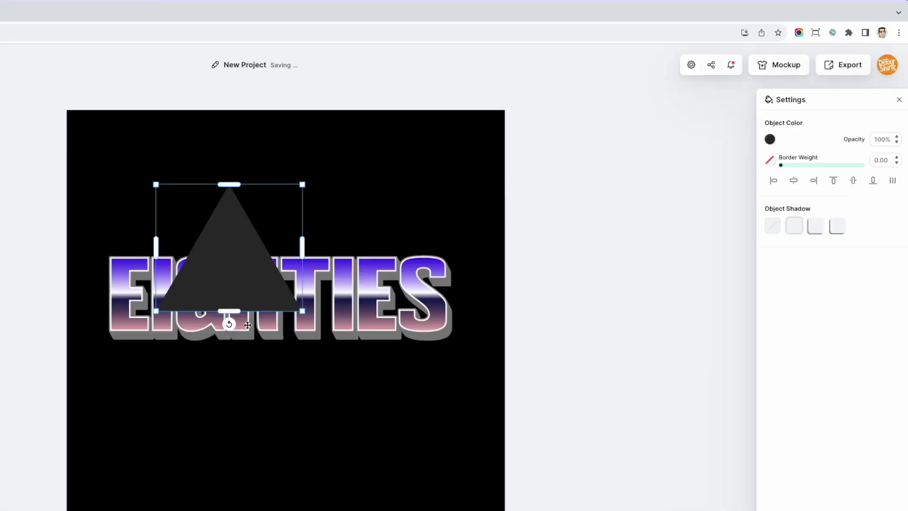
# - Rotate the triangle point-down at a size spanning most of the text's width, and send it to the back behind EIGHTIES
pyautogui.moveTo(229, 326); pyautogui.dragTo(231, 132)
pyautogui.moveTo(303, 312); pyautogui.dragTo(428, 450)
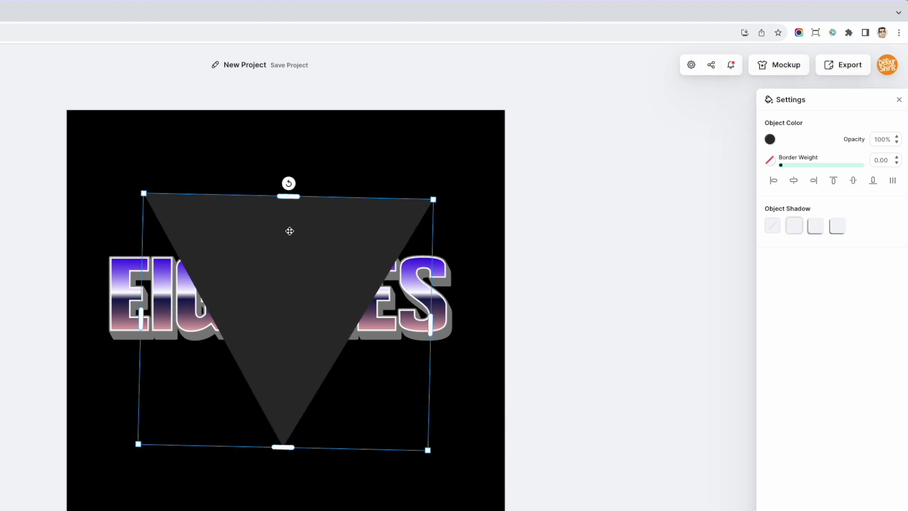
pyautogui.rightClick(290, 231)
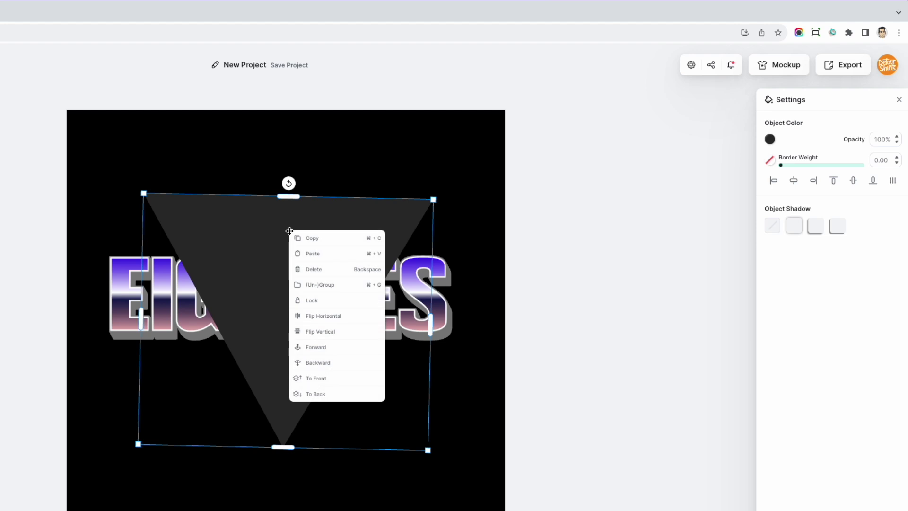
pyautogui.click(318, 392)
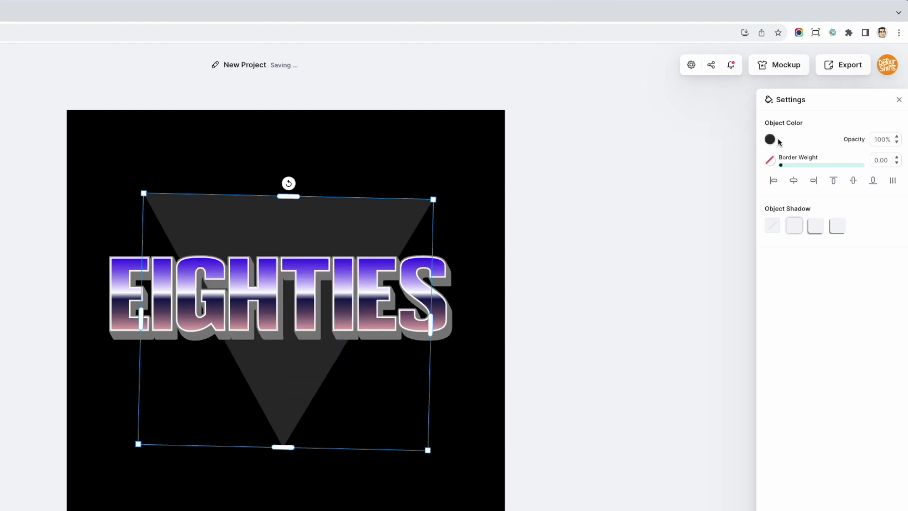
# - Give the triangle a gradient fill with its first color stop in blue-violet (350de8)
pyautogui.click(771, 139)
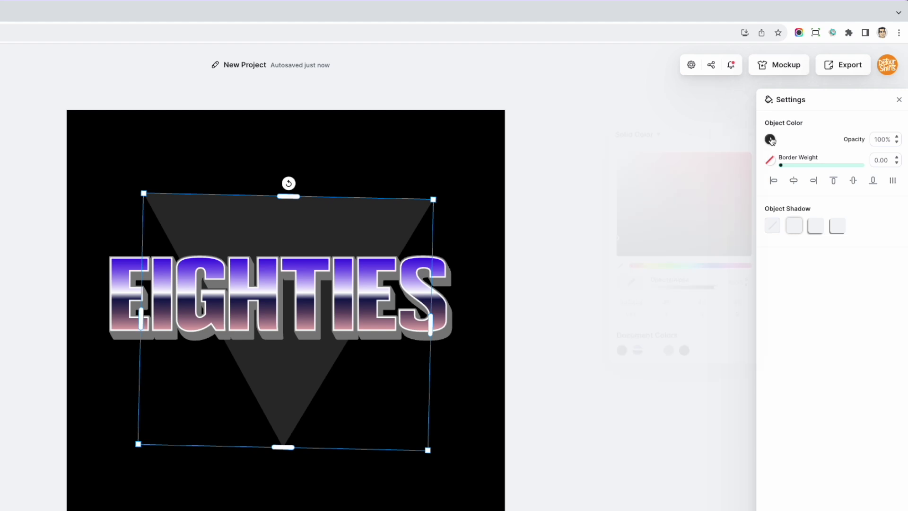
pyautogui.click(657, 135)
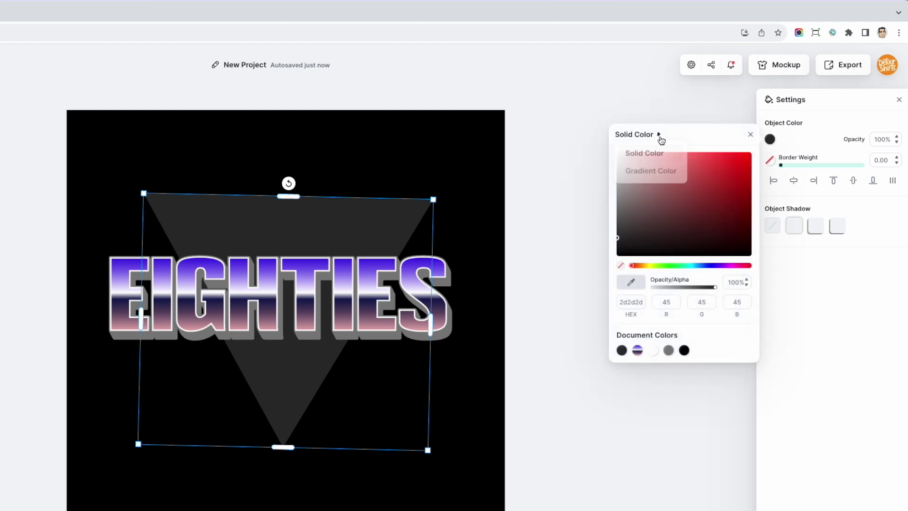
pyautogui.click(641, 175)
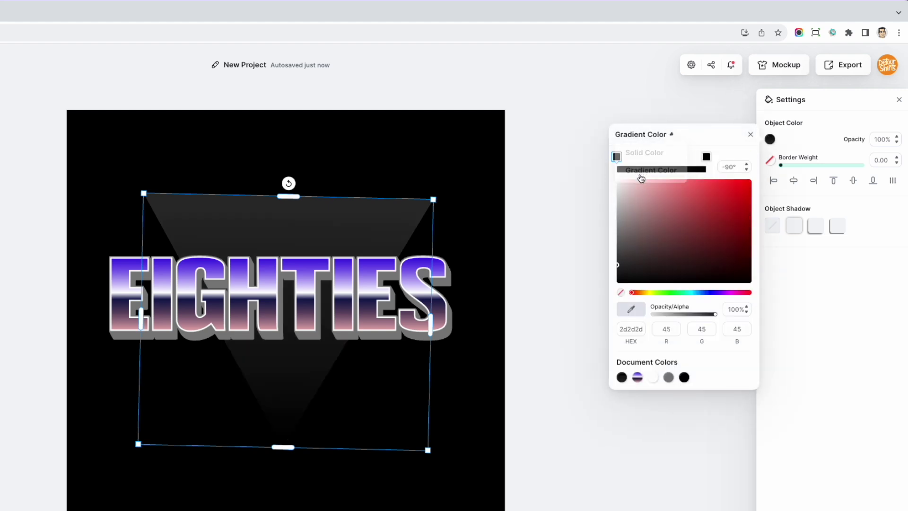
pyautogui.click(742, 188)
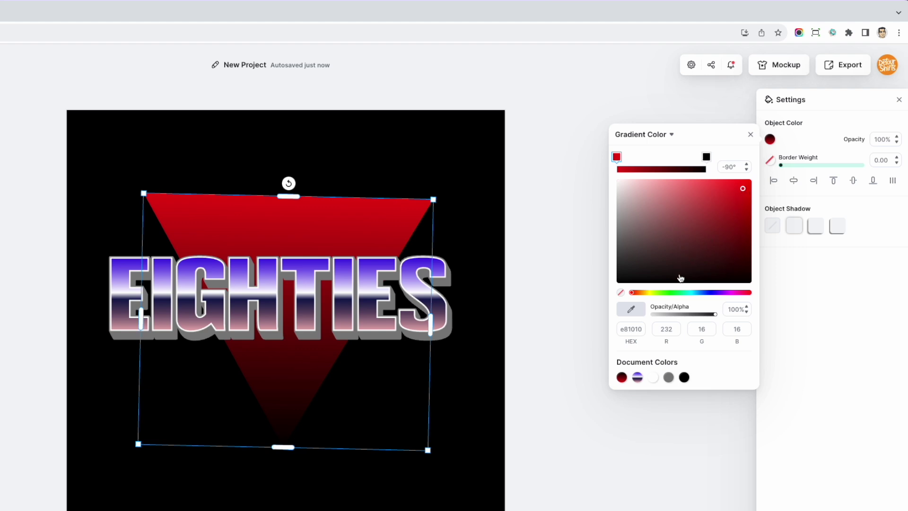
pyautogui.click(714, 292)
pyautogui.click(749, 191)
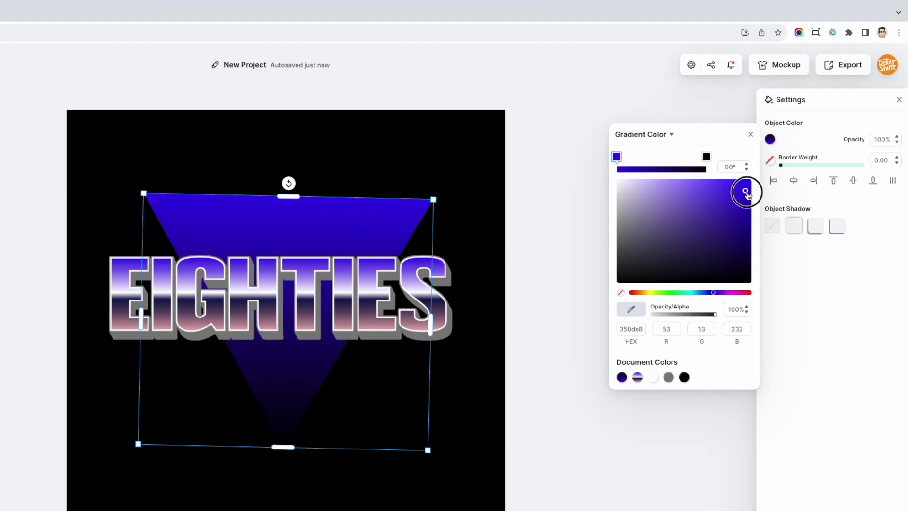
# - Recolor the black end stop of the triangle's gradient to bright blue
pyautogui.click(706, 159)
pyautogui.click(713, 292)
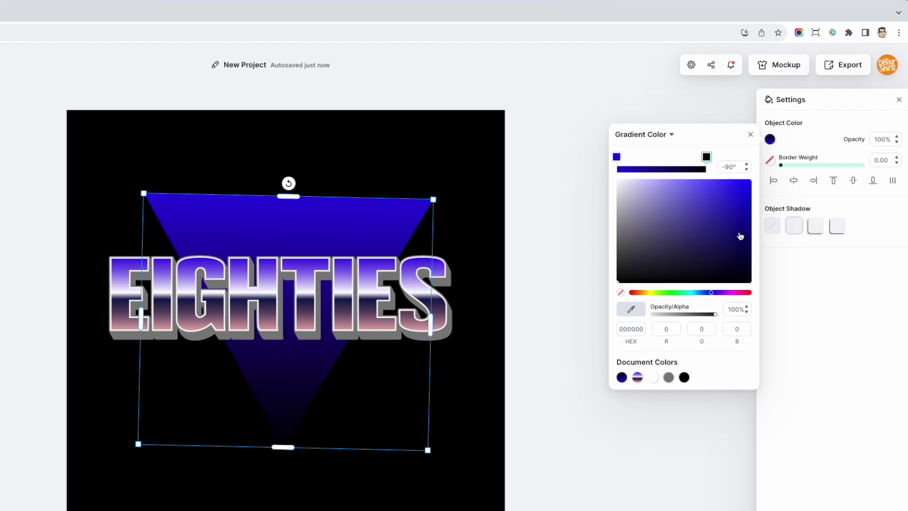
pyautogui.moveTo(744, 223); pyautogui.dragTo(750, 192)
# - Add a black (000000) stop near the start and a dark navy (060053) stop near the end of the triangle's gradient, and deselect it
pyautogui.click(664, 169)
pyautogui.moveTo(665, 161); pyautogui.dragTo(660, 157)
pyautogui.moveTo(695, 231); pyautogui.dragTo(774, 320)
pyautogui.moveTo(660, 156); pyautogui.dragTo(638, 160)
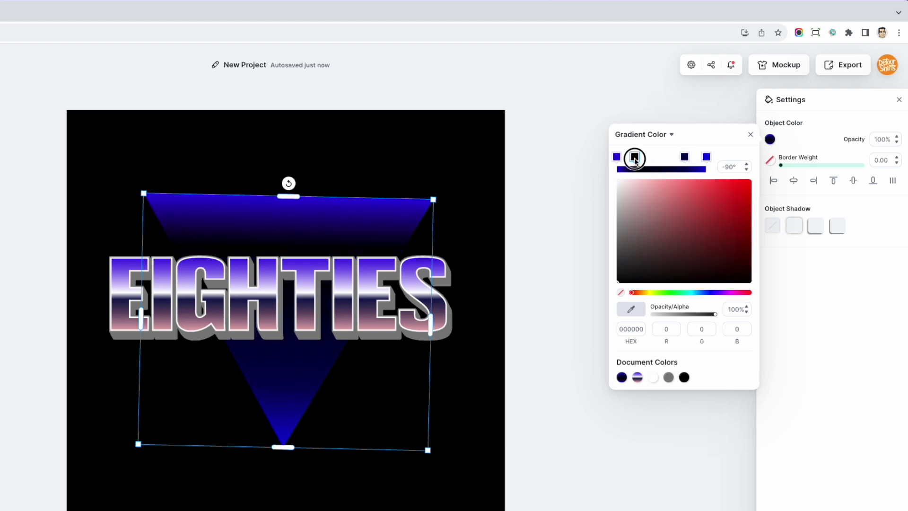
pyautogui.click(685, 156)
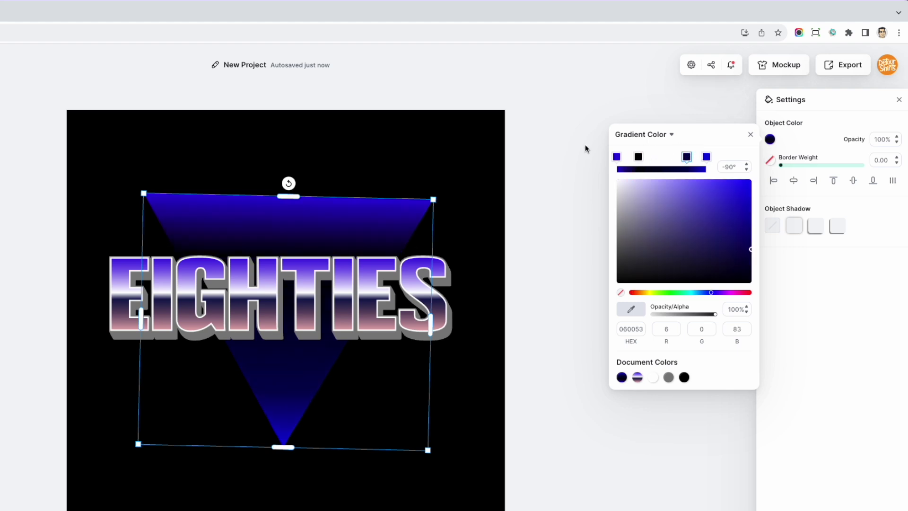
pyautogui.click(550, 142)
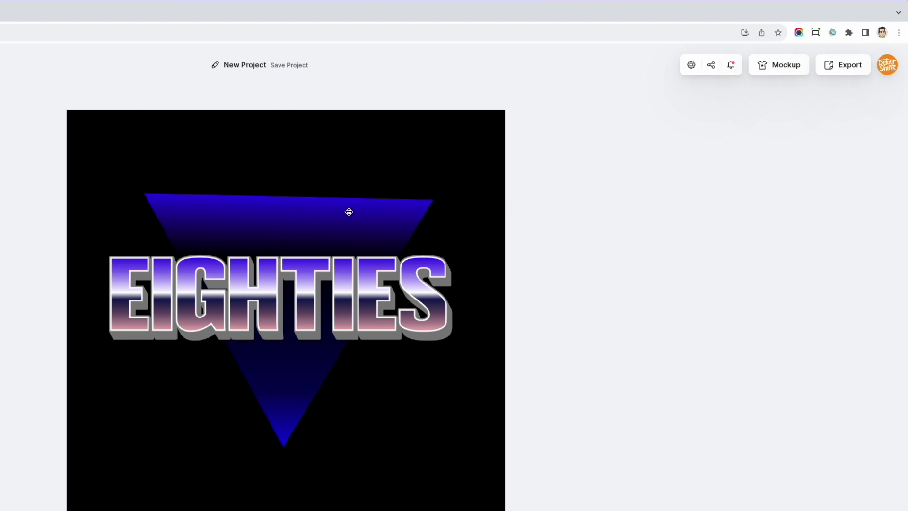
# - Give the filled triangle a drop shadow with blur 41 and color it light pink as a glow
pyautogui.click(303, 218)
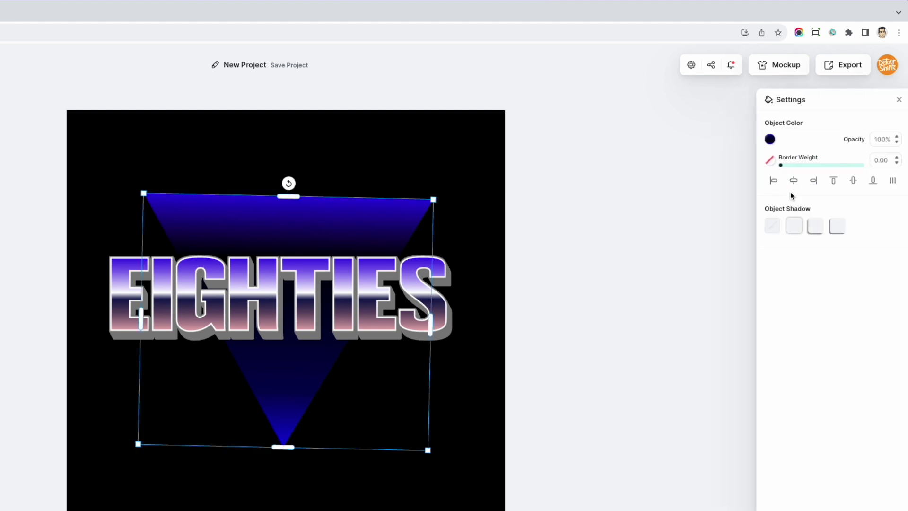
pyautogui.click(794, 227)
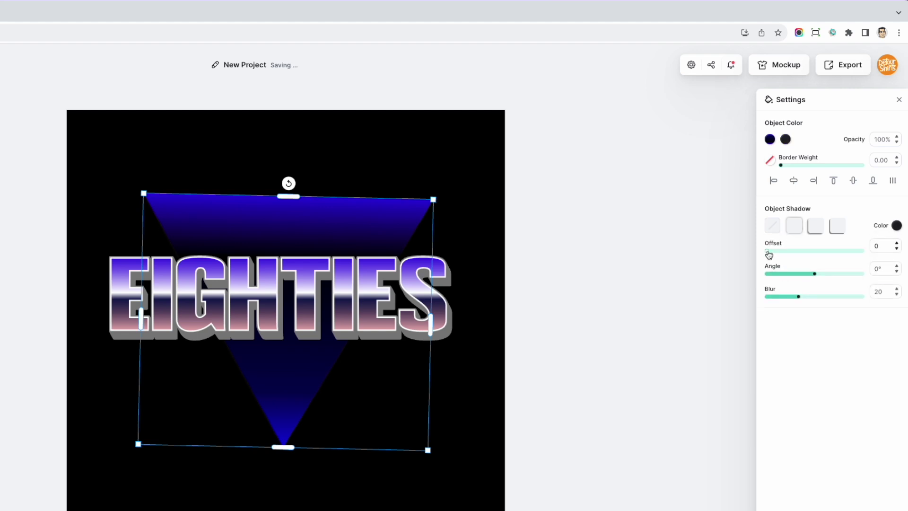
pyautogui.moveTo(798, 297); pyautogui.dragTo(831, 296)
pyautogui.click(897, 231)
pyautogui.click(796, 257)
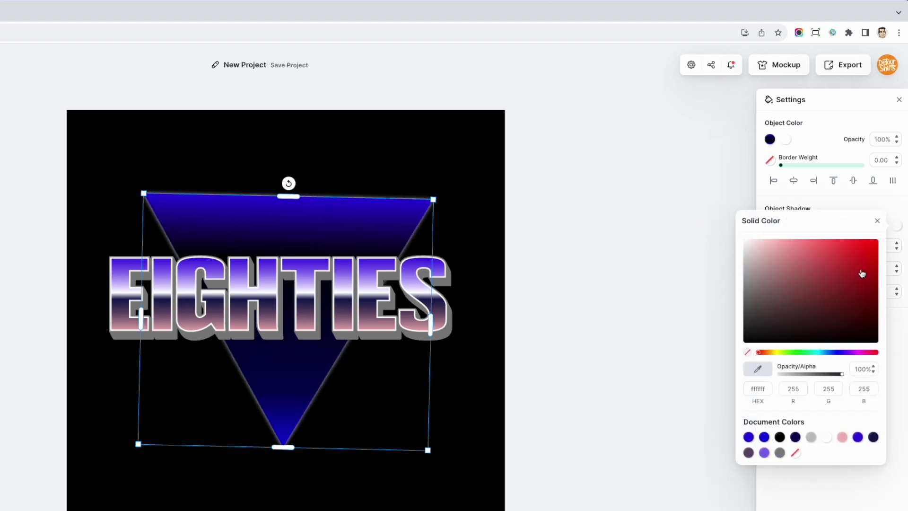
pyautogui.moveTo(763, 249); pyautogui.dragTo(771, 242)
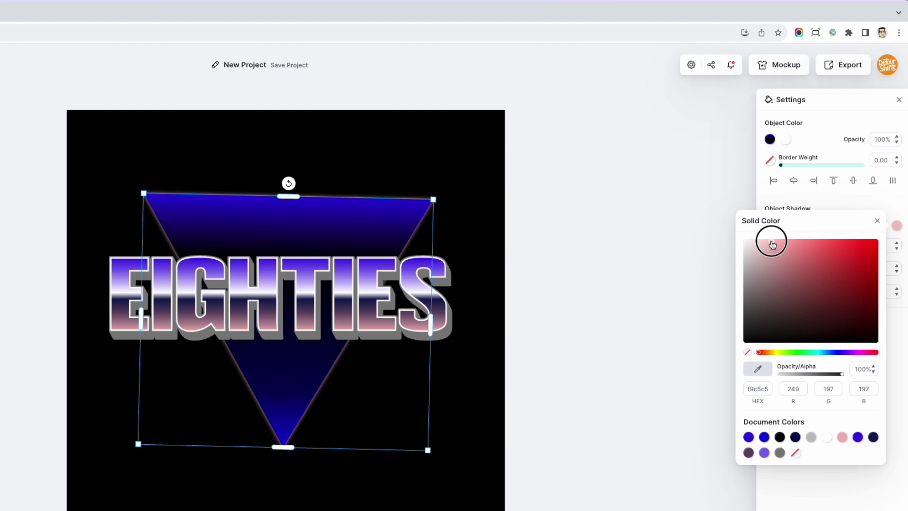
pyautogui.click(835, 201)
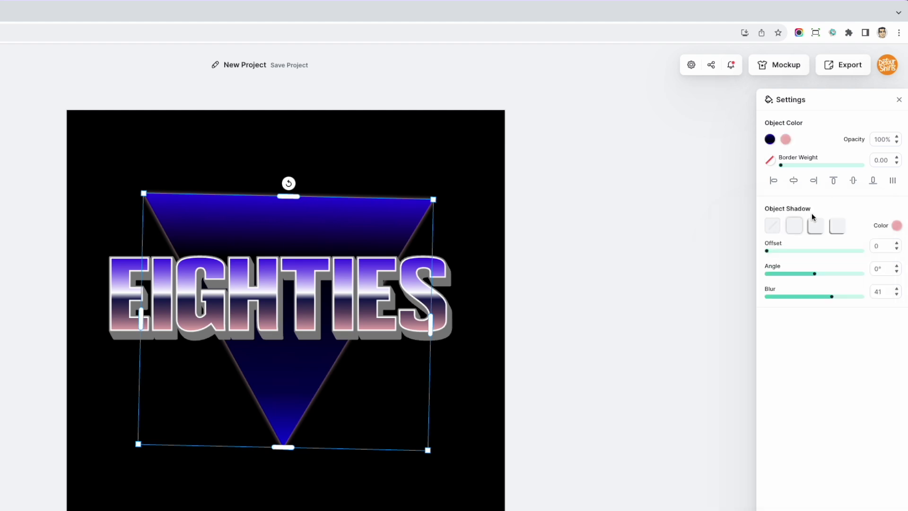
# - Increase the blur of the filled triangle's pink shadow to 60 and deselect it
pyautogui.click(597, 198)
pyautogui.click(346, 220)
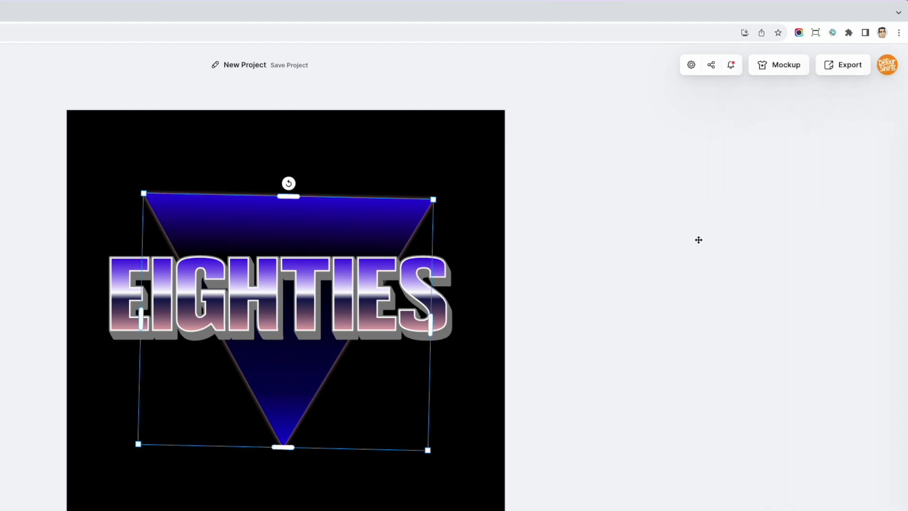
pyautogui.moveTo(839, 301); pyautogui.dragTo(904, 294)
pyautogui.click(564, 227)
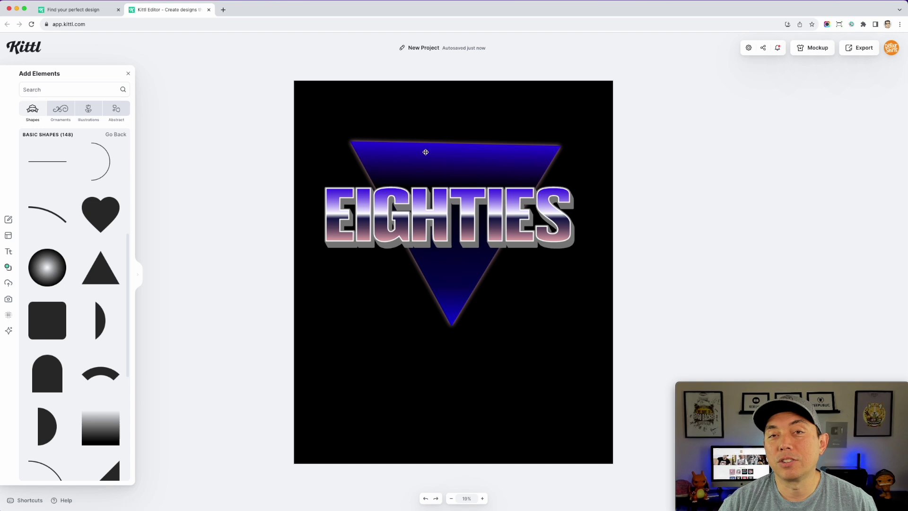
# - Add a second triangle, turn it point-down, enlarge it to about the first triangle's size, and tilt it counterclockwise over the first
pyautogui.click(100, 268)
pyautogui.moveTo(453, 327); pyautogui.dragTo(470, 138)
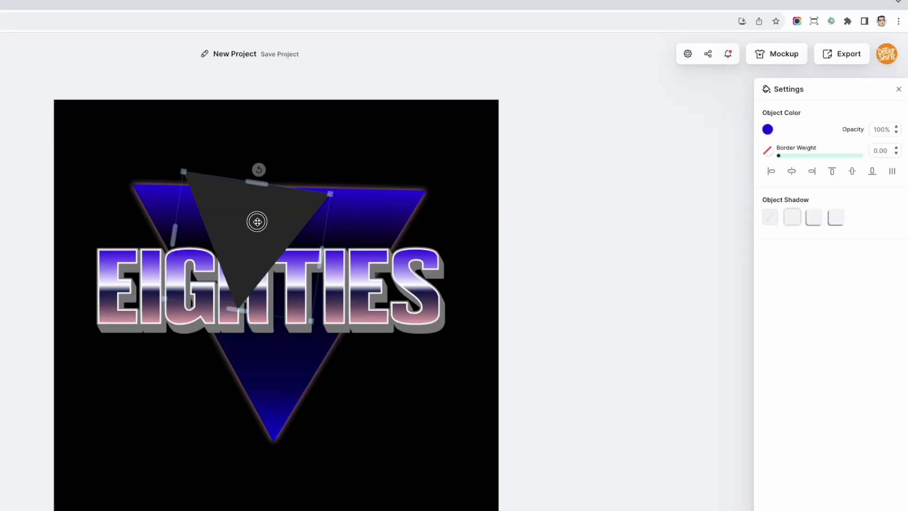
pyautogui.moveTo(481, 205); pyautogui.dragTo(479, 241)
pyautogui.moveTo(313, 323); pyautogui.dragTo(436, 466)
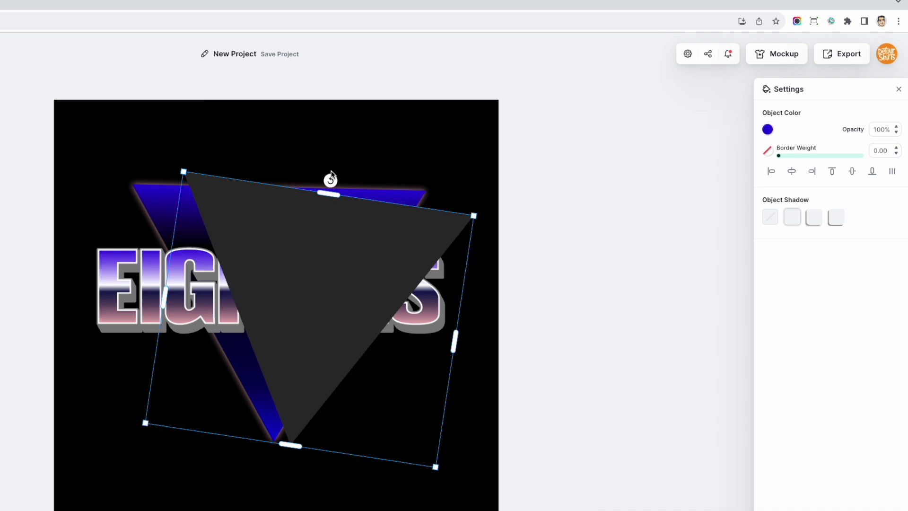
pyautogui.moveTo(330, 180); pyautogui.dragTo(265, 175)
pyautogui.moveTo(296, 205); pyautogui.dragTo(304, 211)
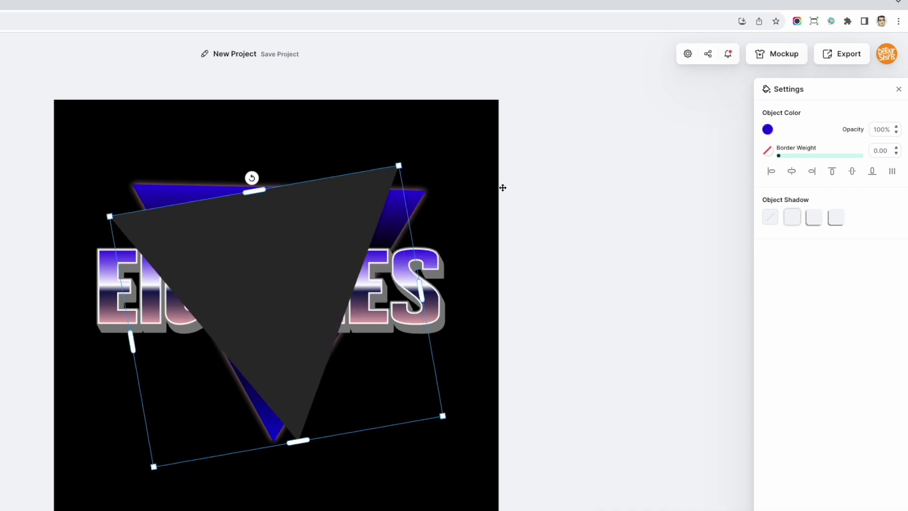
# - Remove the second triangle's fill and give it a dusty-pink border with a weight of 20.90
pyautogui.click(767, 151)
pyautogui.moveTo(660, 172); pyautogui.dragTo(647, 185)
pyautogui.click(766, 131)
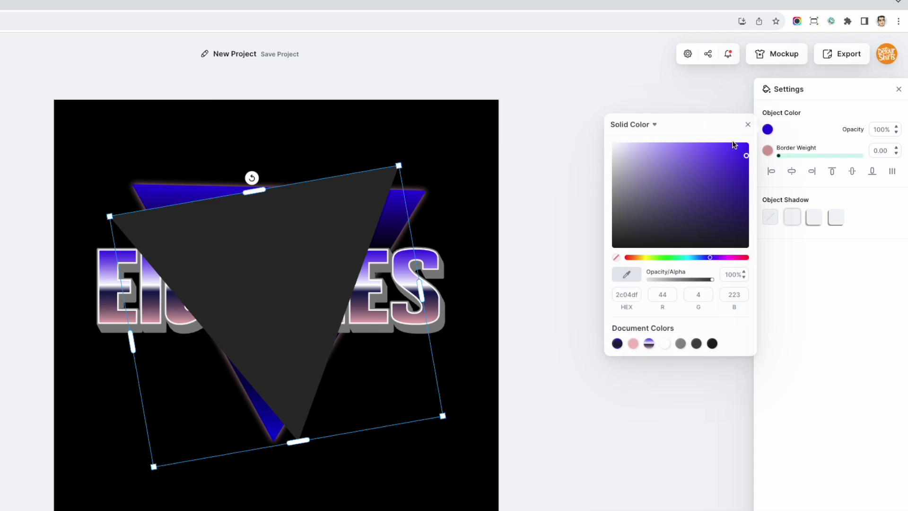
pyautogui.click(615, 258)
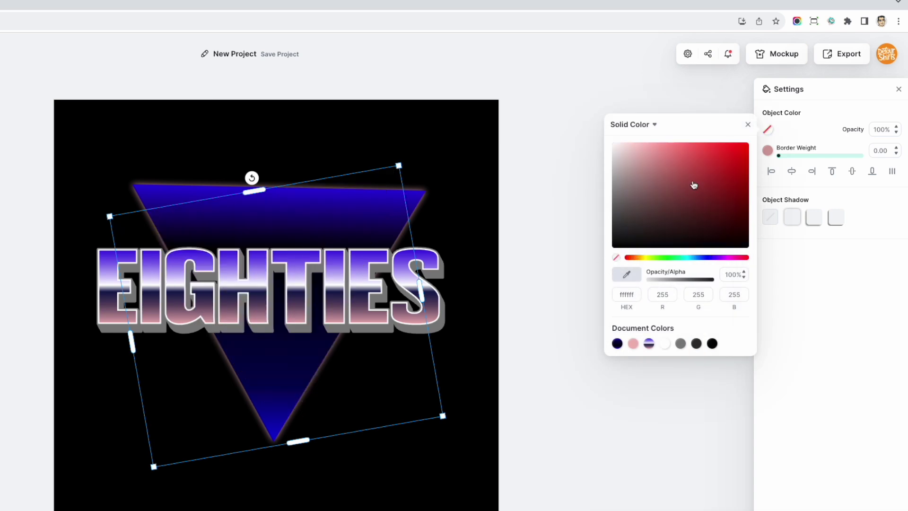
pyautogui.moveTo(780, 156); pyautogui.dragTo(795, 155)
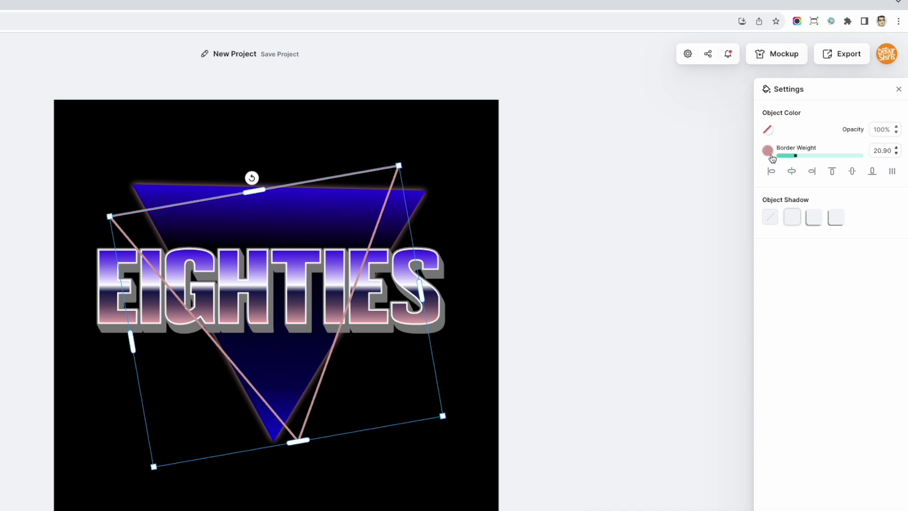
# - Recolor the outlined triangle's border pale yellow (e6e6ac) and rotate the triangle slightly clockwise
pyautogui.click(768, 152)
pyautogui.click(645, 279)
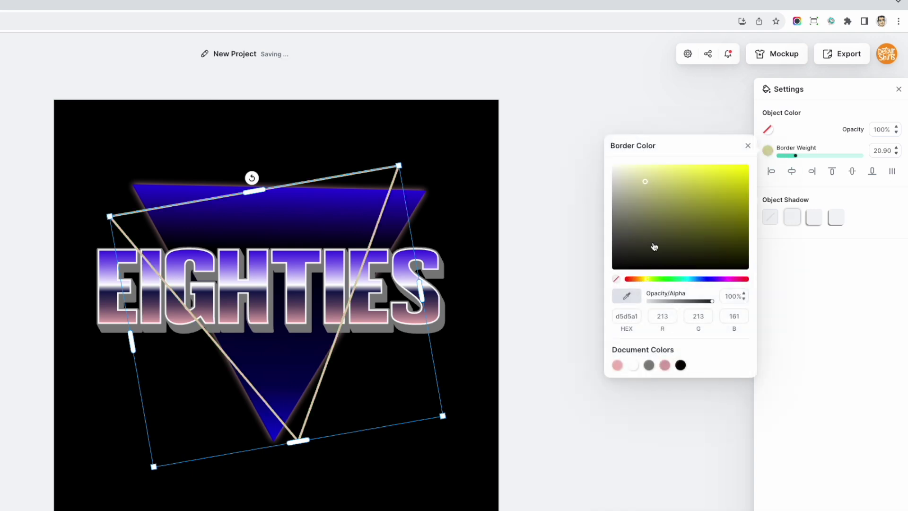
pyautogui.click(647, 178)
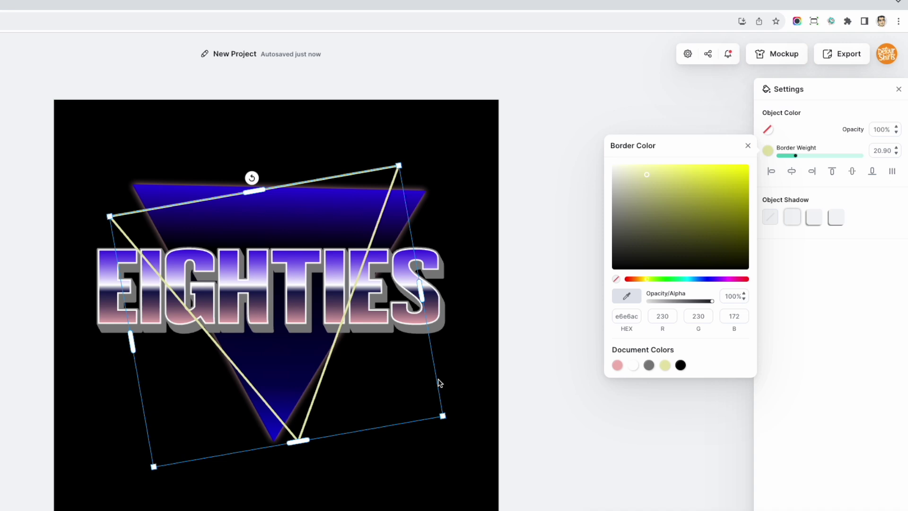
pyautogui.moveTo(251, 177); pyautogui.dragTo(262, 176)
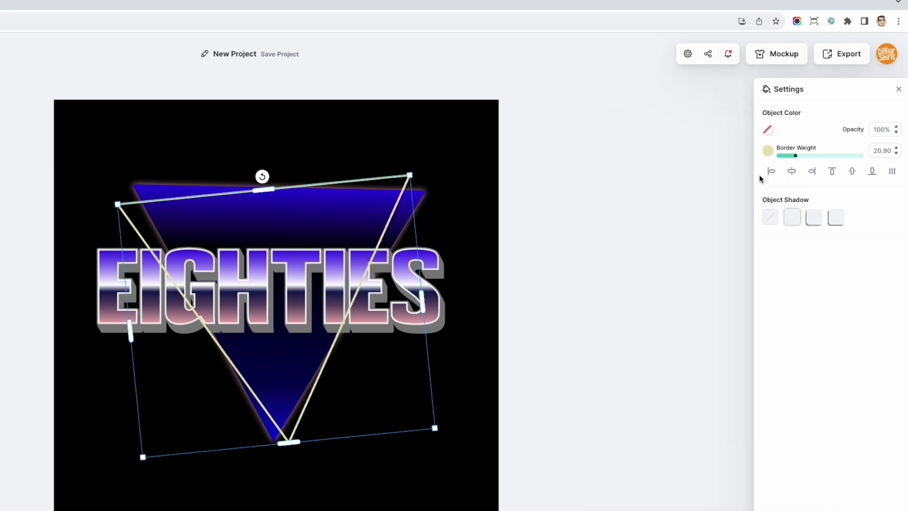
# - Add a white drop shadow with blur 60 to the outlined triangle as a glow, and deselect it
pyautogui.click(793, 217)
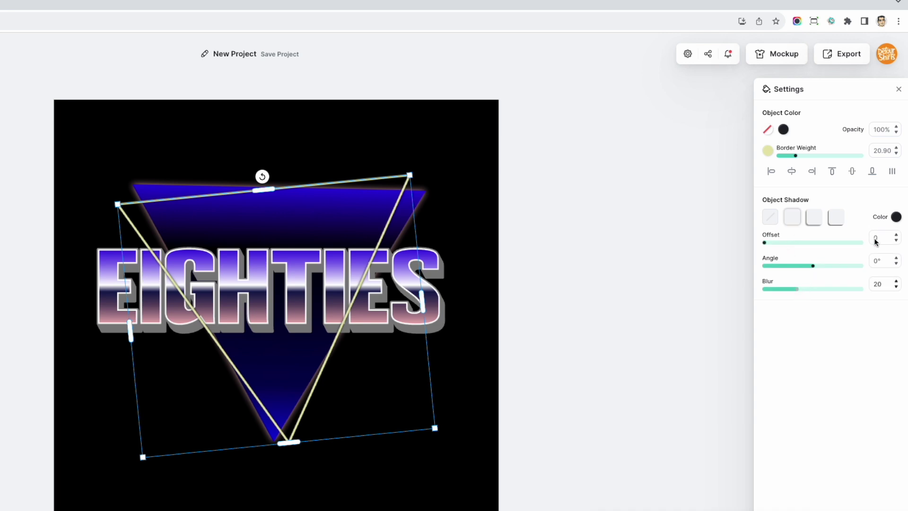
pyautogui.click(896, 217)
pyautogui.click(742, 231)
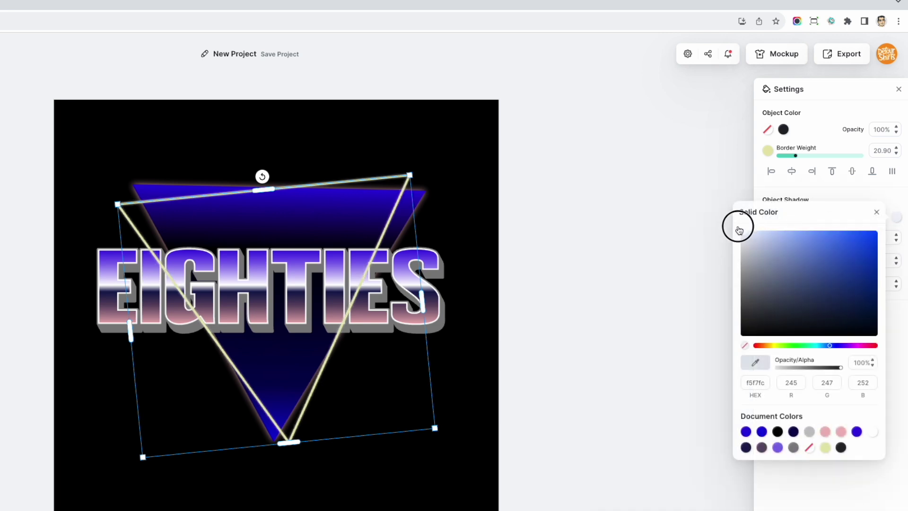
pyautogui.click(841, 203)
pyautogui.moveTo(799, 290); pyautogui.dragTo(867, 286)
pyautogui.click(661, 223)
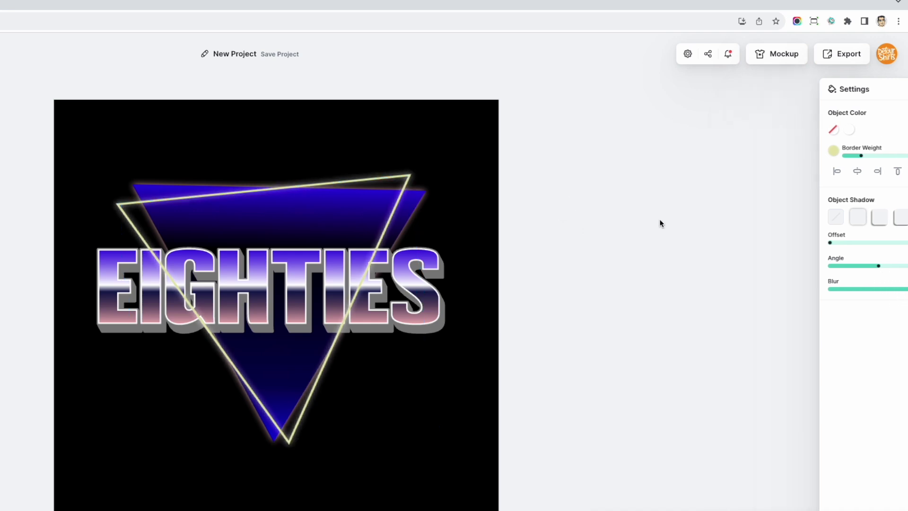
# - Send the outlined yellow triangle to the back of the layer stack
pyautogui.click(361, 181)
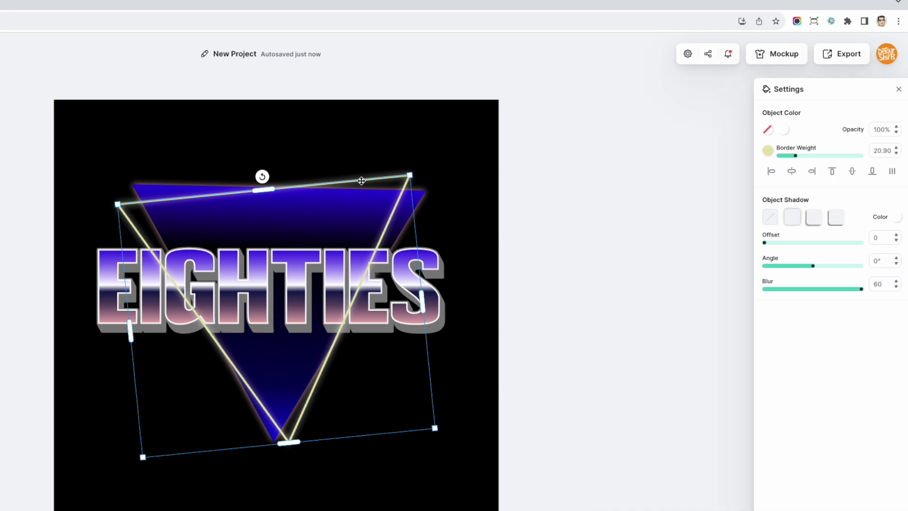
pyautogui.rightClick(361, 181)
pyautogui.click(390, 345)
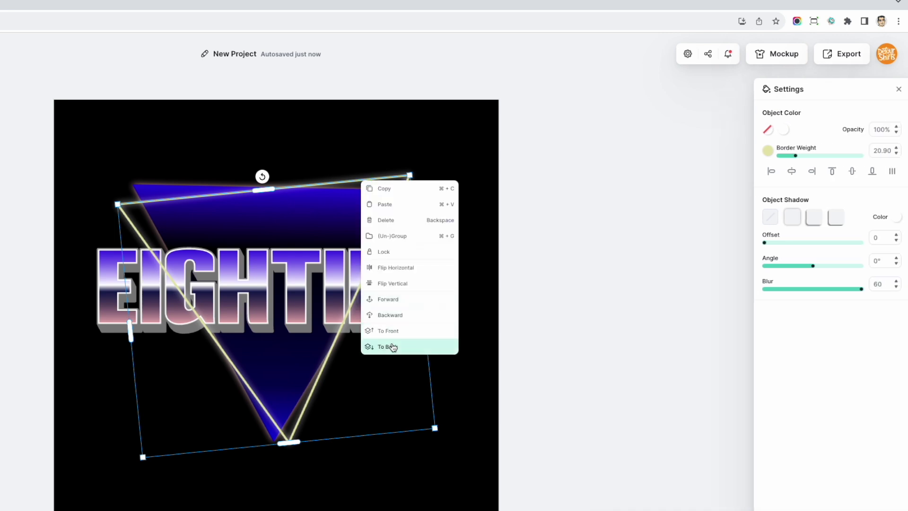
pyautogui.click(545, 247)
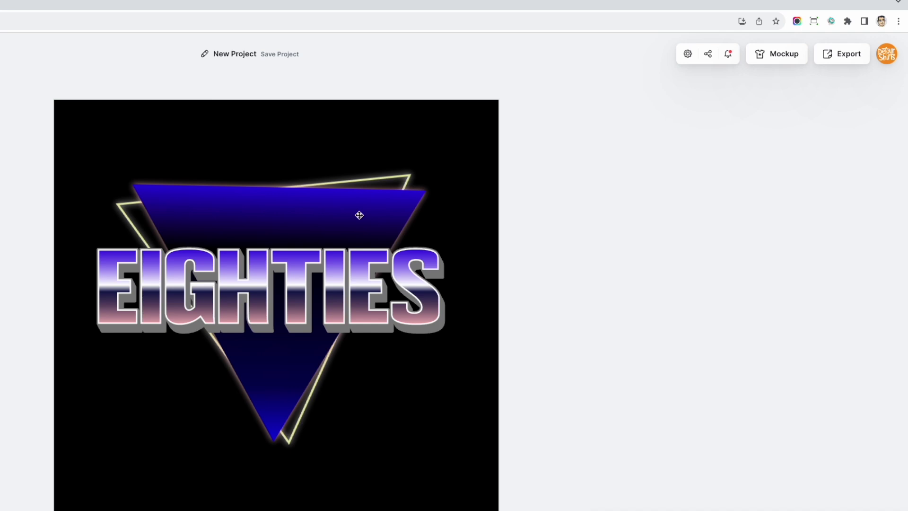
# - Send the filled blue triangle to the back, behind the yellow outline
pyautogui.click(359, 215)
pyautogui.rightClick(359, 215)
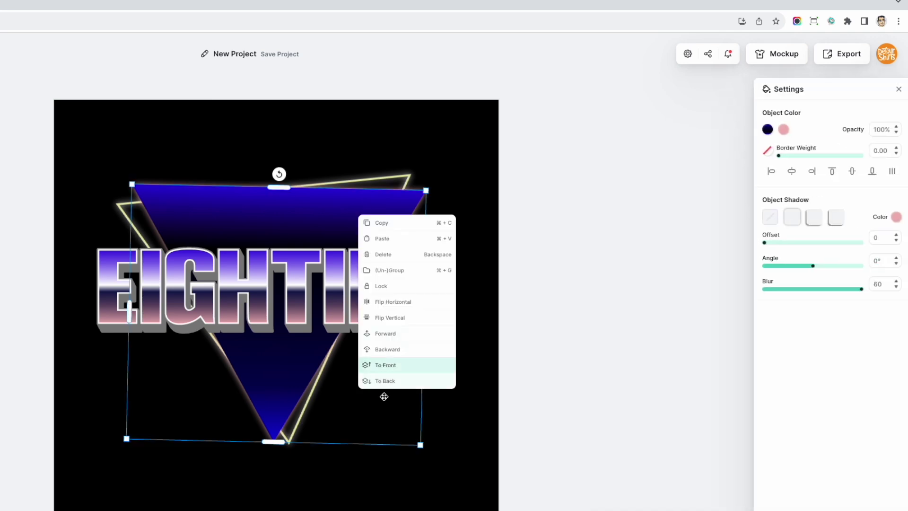
pyautogui.click(386, 379)
pyautogui.click(569, 294)
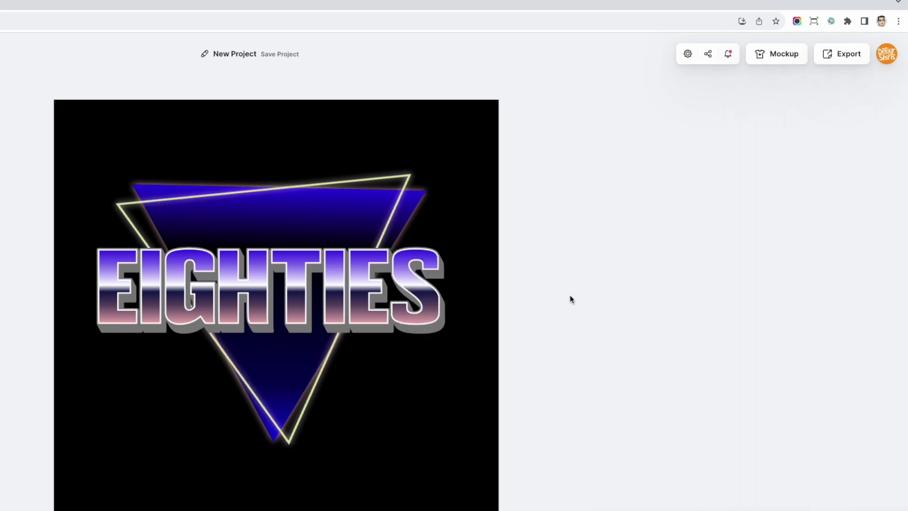
# - Rotate the filled blue triangle slightly clockwise and deselect it
pyautogui.click(405, 216)
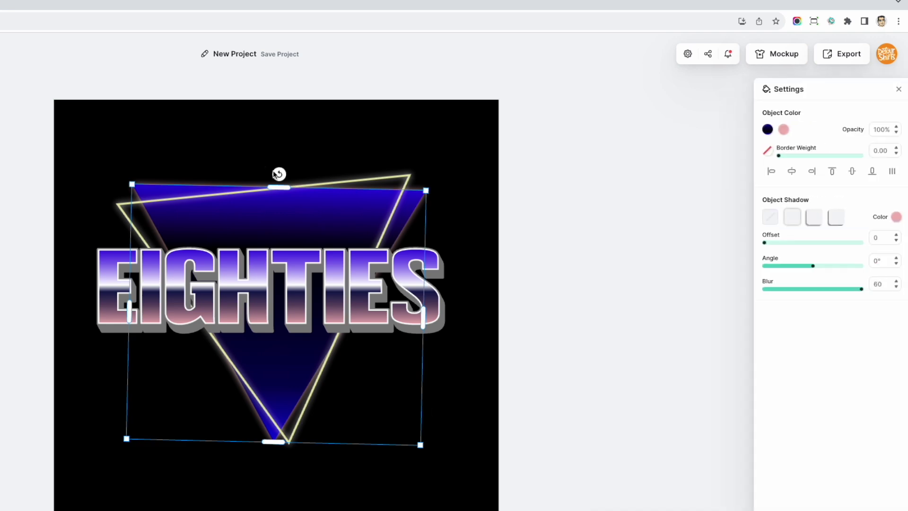
pyautogui.moveTo(279, 173); pyautogui.dragTo(286, 173)
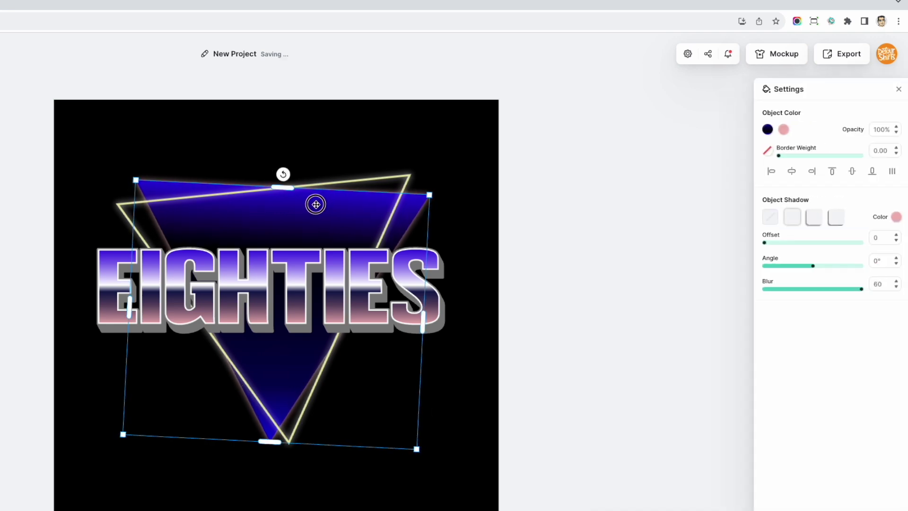
pyautogui.click(475, 197)
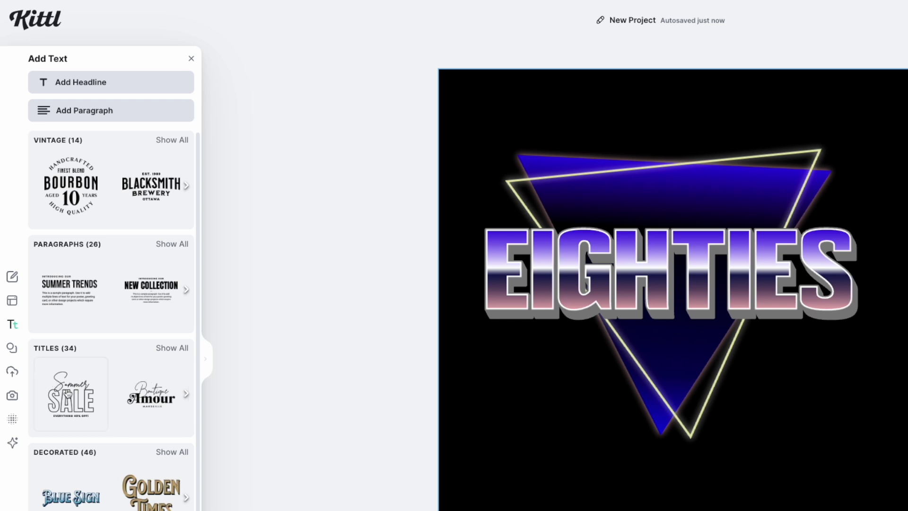
# - Add a white (ffffff) headline text, scale it to font size 452, and place it over the triangles just above EIGHTIES
pyautogui.click(163, 354)
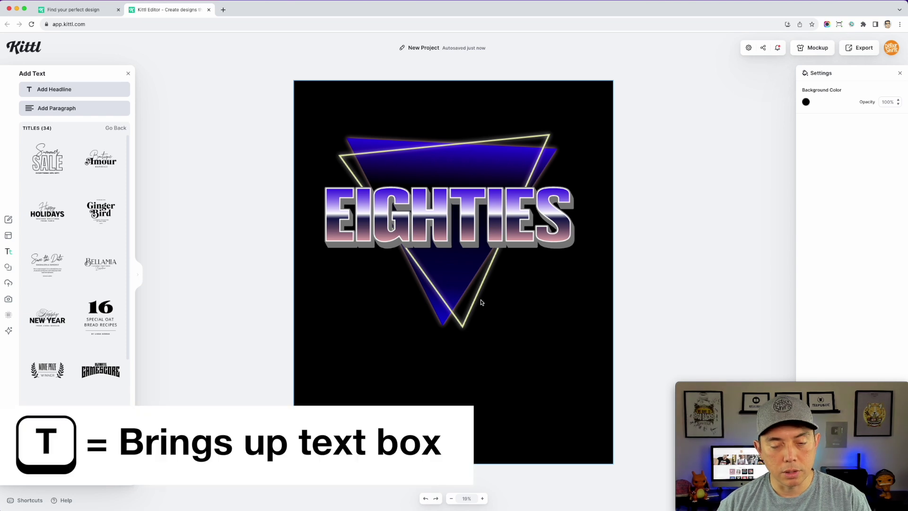
pyautogui.press('t')
pyautogui.click(807, 103)
pyautogui.click(732, 255)
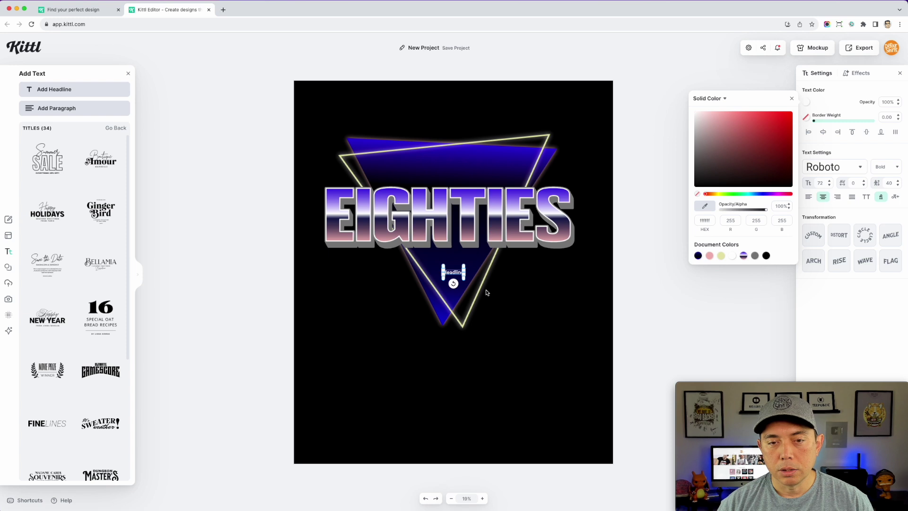
pyautogui.moveTo(465, 269); pyautogui.dragTo(481, 168)
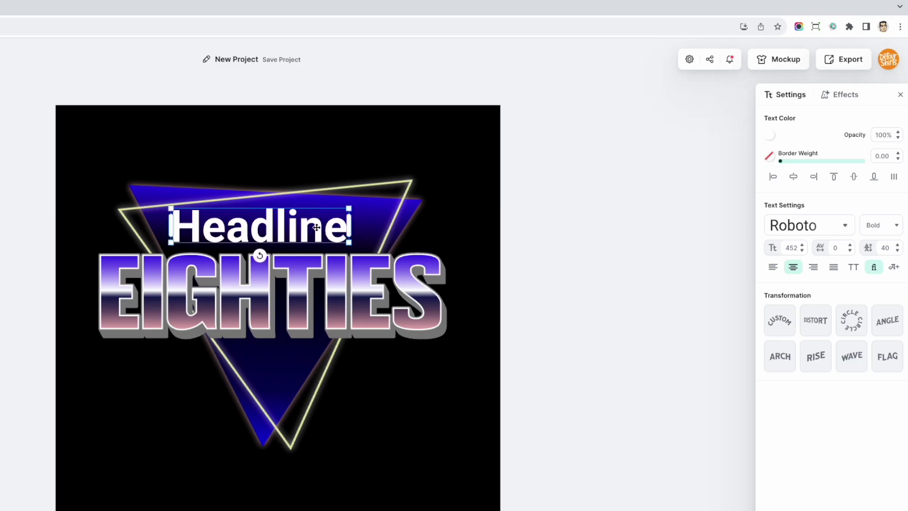
# - Change the headline's font to Fair Prosper and shift it toward the left end of EIGHTIES
pyautogui.doubleClick(317, 226)
pyautogui.click(789, 223)
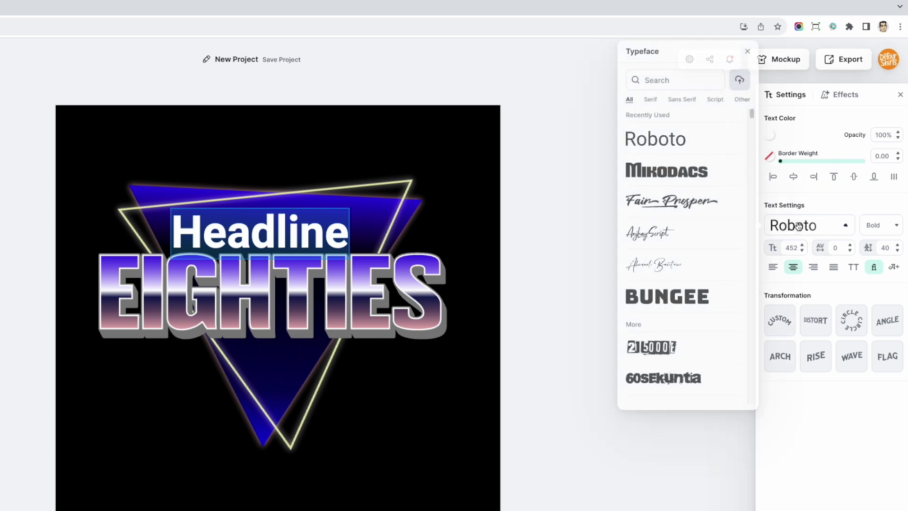
pyautogui.click(687, 205)
pyautogui.moveTo(269, 235); pyautogui.dragTo(227, 235)
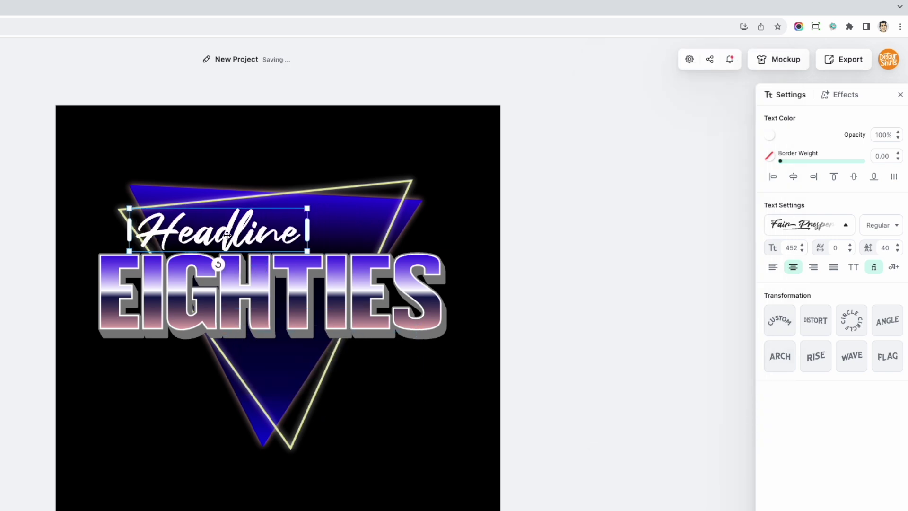
# - Replace the headline's placeholder text with "This is my"
pyautogui.doubleClick(227, 235)
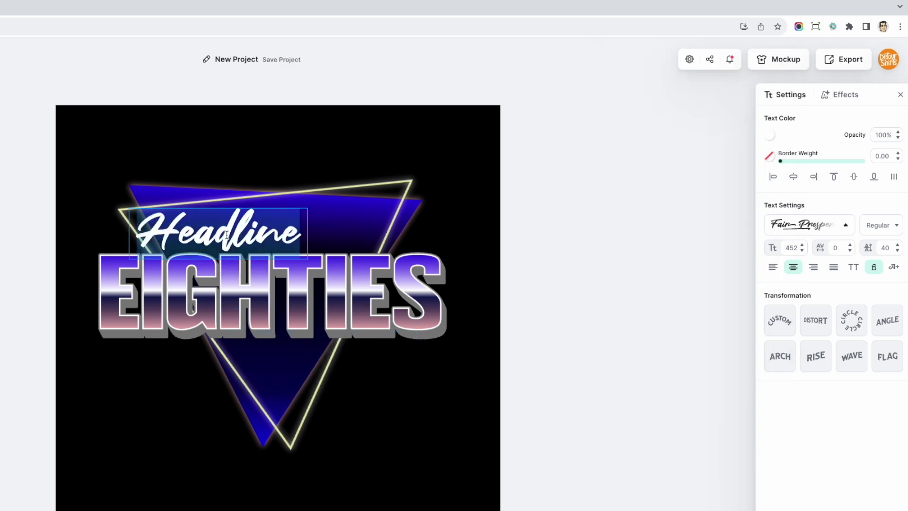
pyautogui.write('TH')
pyautogui.press('BackSpace')
pyautogui.write('h')
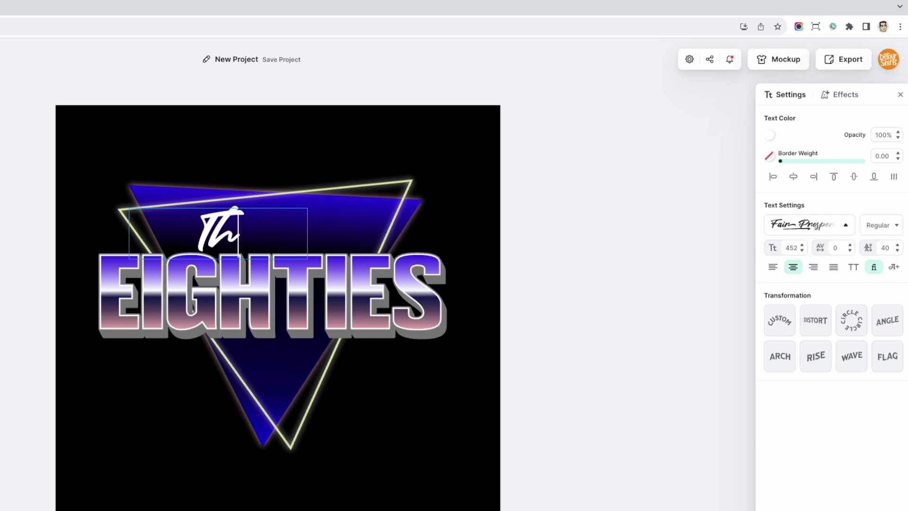
pyautogui.write('is is my')
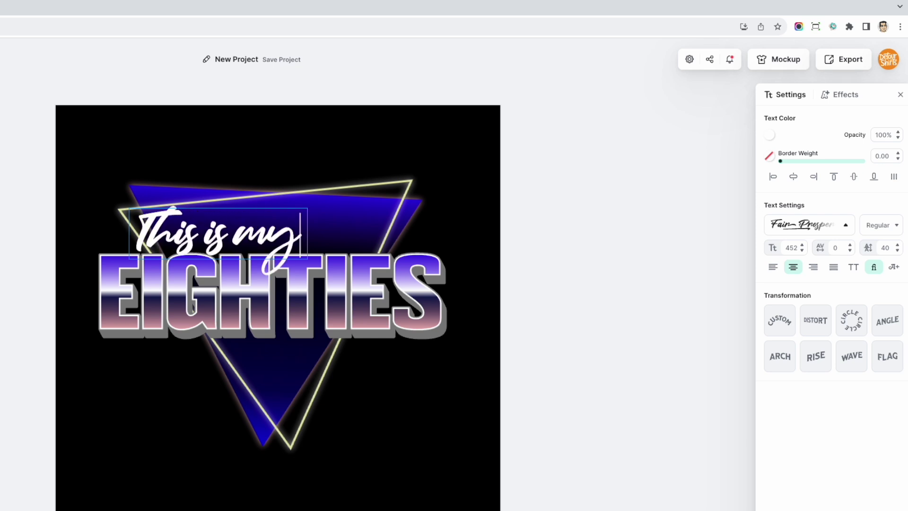
# - Scale "This is my" to font size 521, widen its text box to fit one line, and reposition it just above EIGHTIES
pyautogui.click(448, 194)
pyautogui.moveTo(308, 208); pyautogui.dragTo(334, 187)
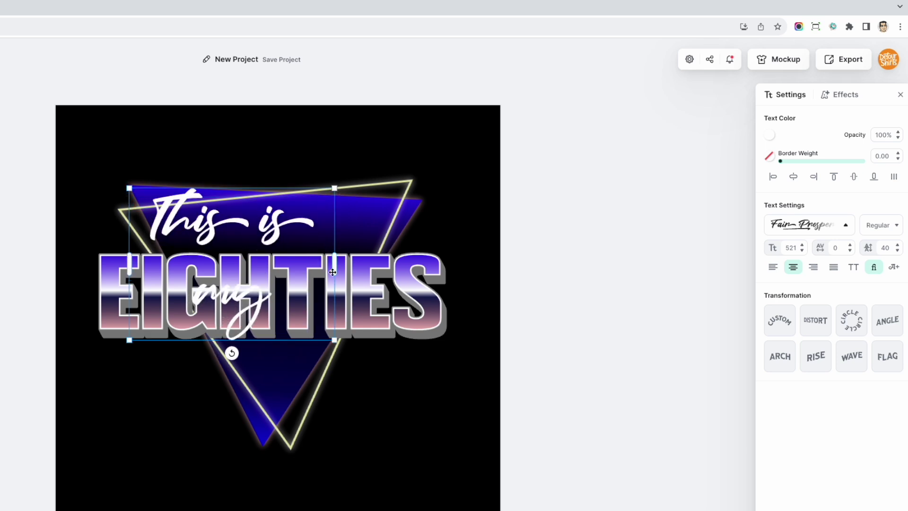
pyautogui.moveTo(335, 267); pyautogui.dragTo(442, 244)
pyautogui.moveTo(380, 230); pyautogui.dragTo(348, 242)
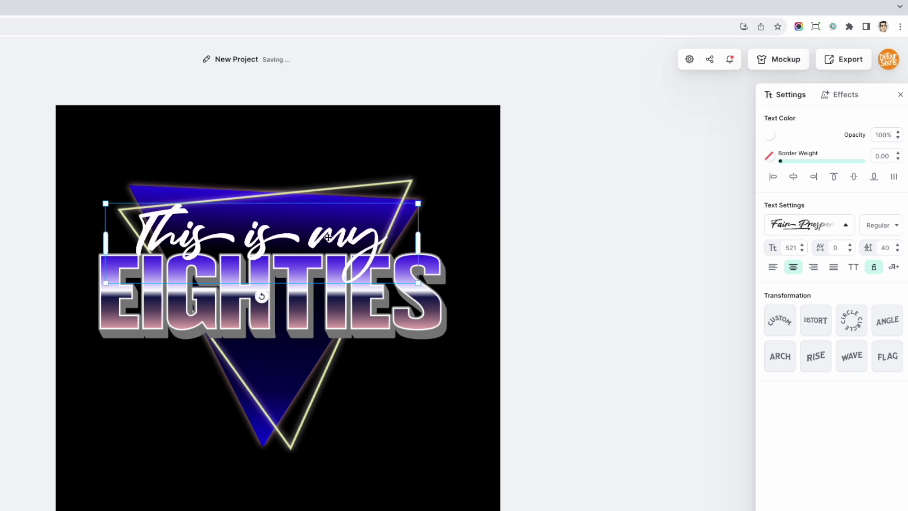
# - Duplicate the "This is my" text below EIGHTIES and replace the copy's wording with "Costume"
pyautogui.moveTo(336, 238); pyautogui.dragTo(371, 352)
pyautogui.doubleClick(370, 350)
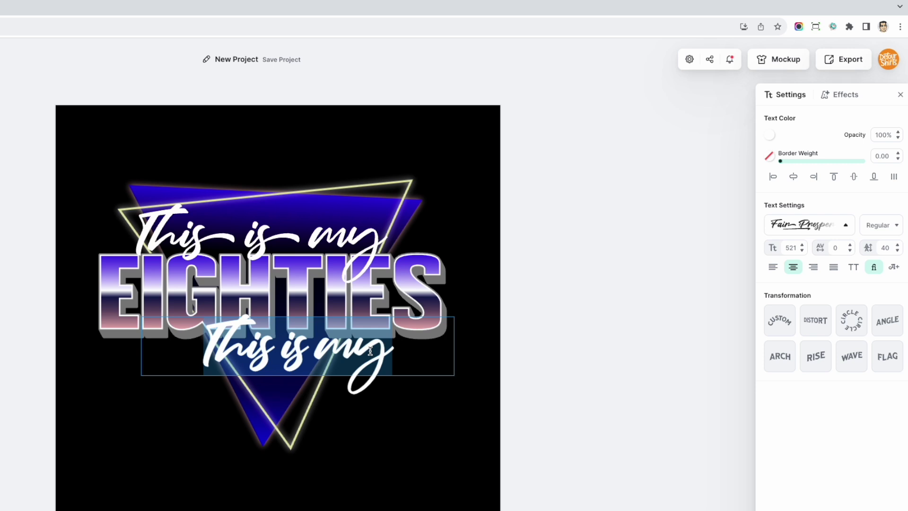
pyautogui.write('Costom')
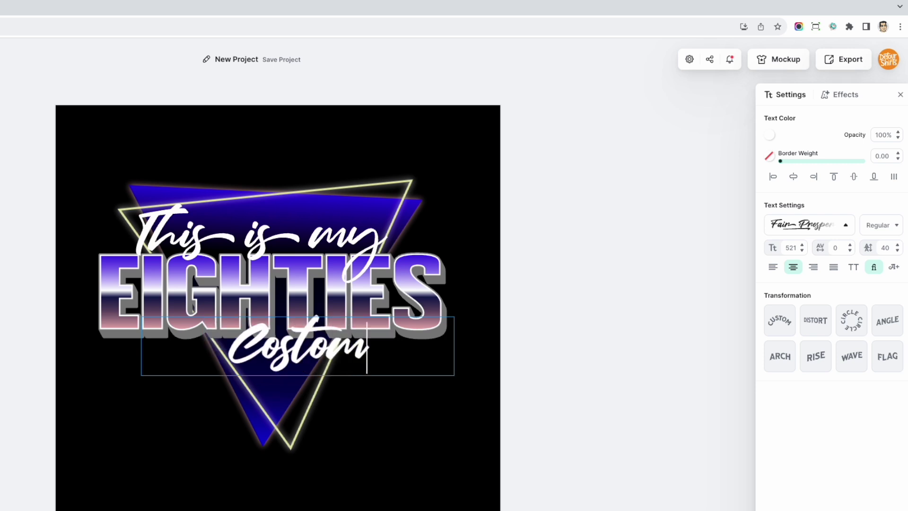
pyautogui.press('BackSpace')
pyautogui.press('BackSpace')
pyautogui.write('ume')
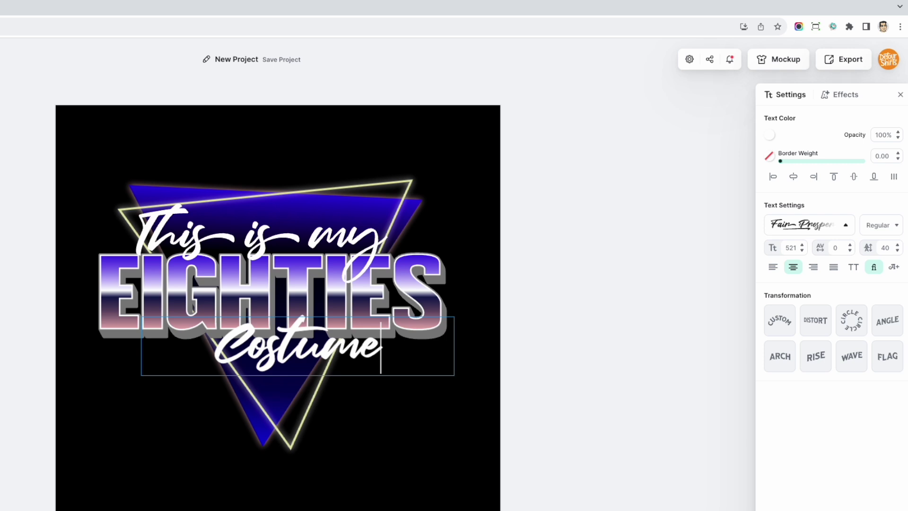
# - Enlarge the "Costume" text to font size 802 and shift it under the right end of EIGHTIES
pyautogui.press('Escape')
pyautogui.moveTo(457, 342); pyautogui.dragTo(414, 402)
pyautogui.press('Escape')
pyautogui.hotkey('ctrl', 'a')
pyautogui.press('Escape')
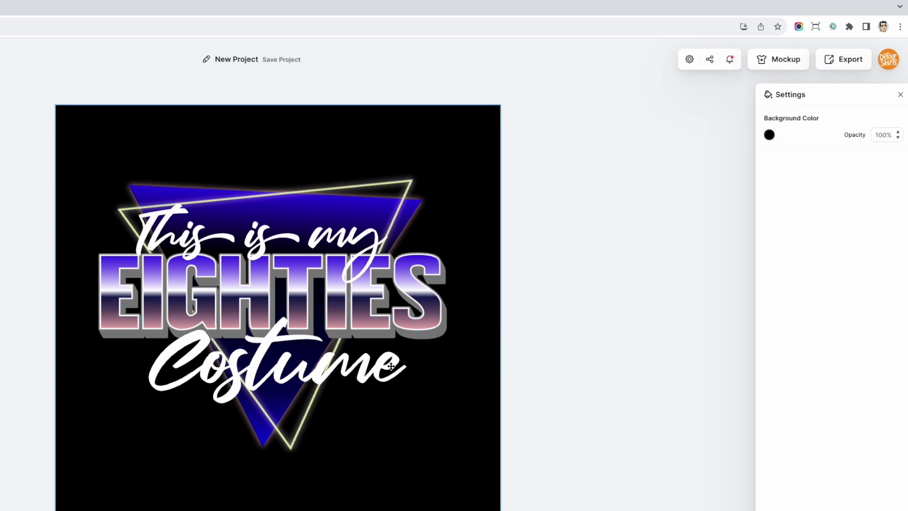
pyautogui.click(385, 364)
pyautogui.moveTo(384, 365); pyautogui.dragTo(418, 363)
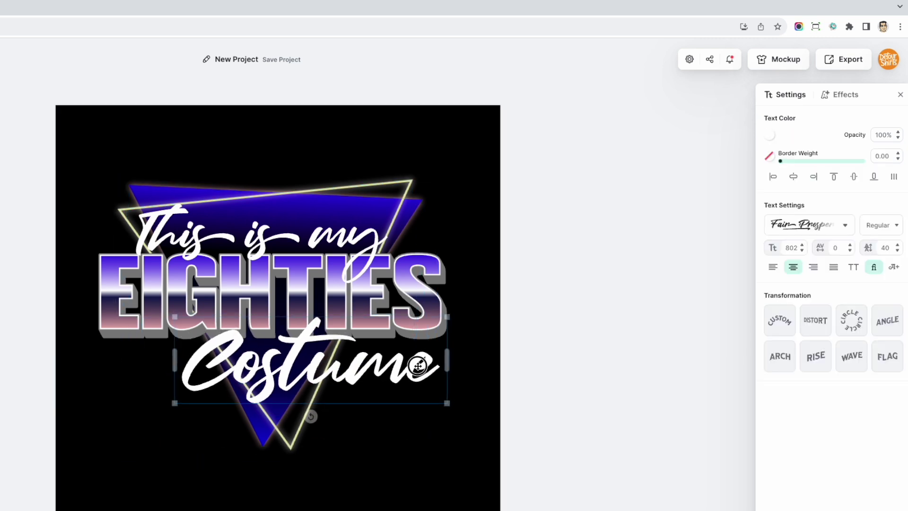
pyautogui.click(515, 305)
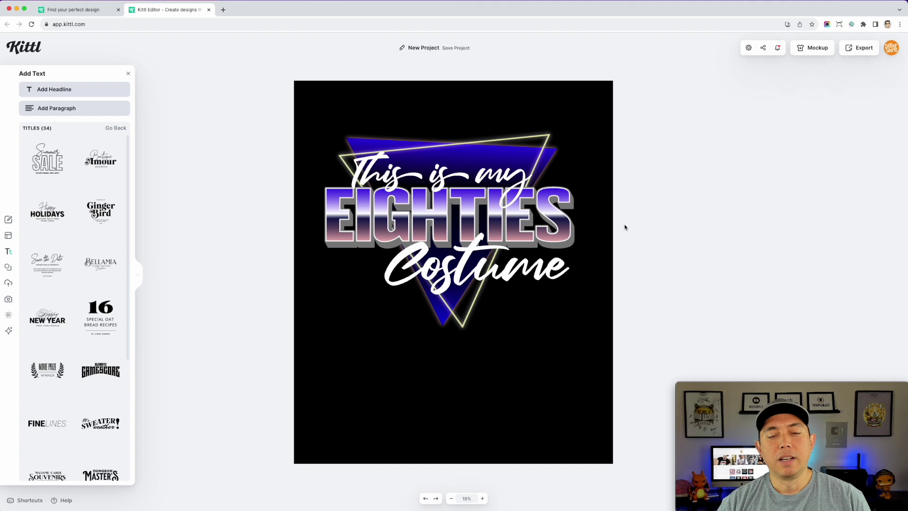